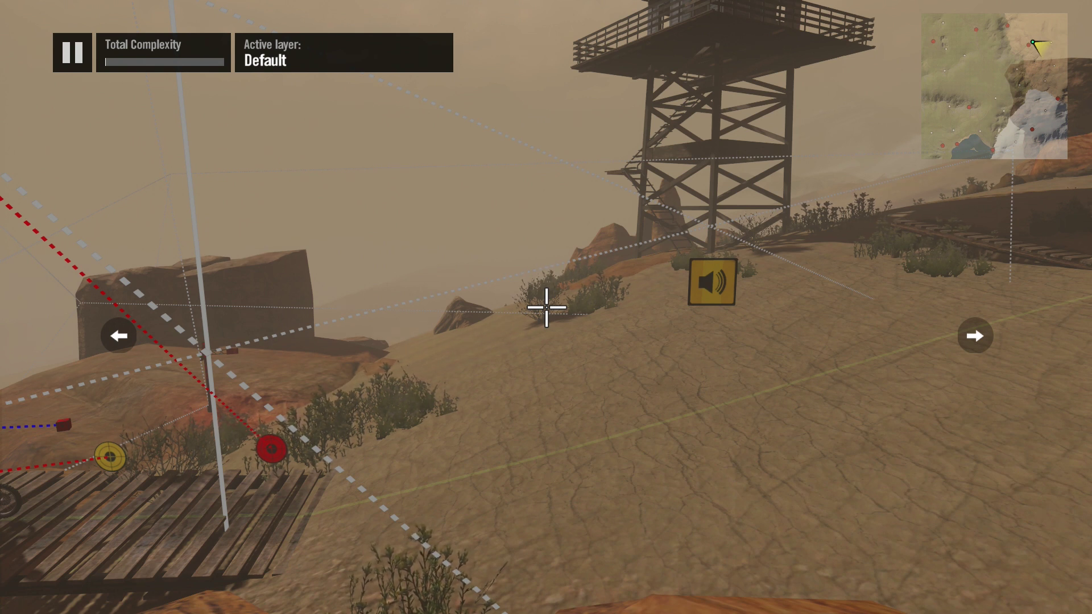
Open the Tools > Audio catalog and highlight the Sound event object.
key("q")
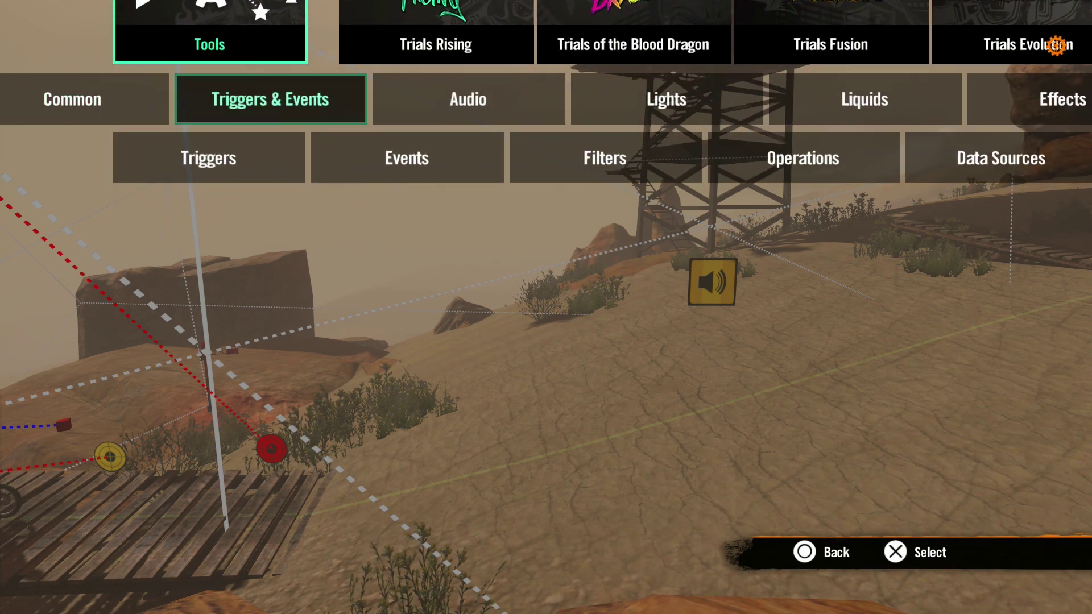
key("Right")
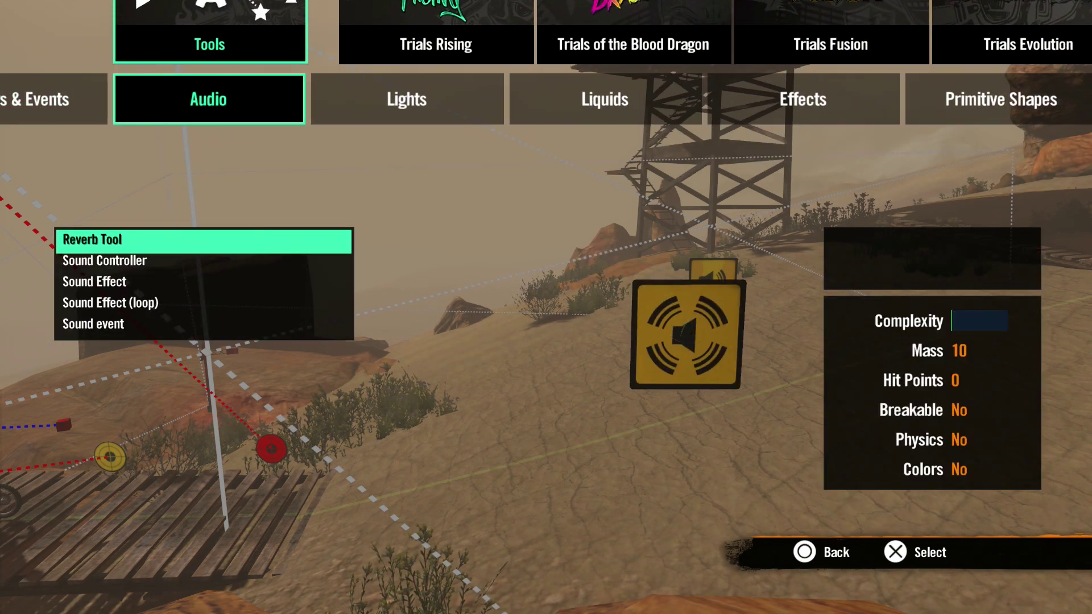
key("Down")
key("Down")
key("Down")
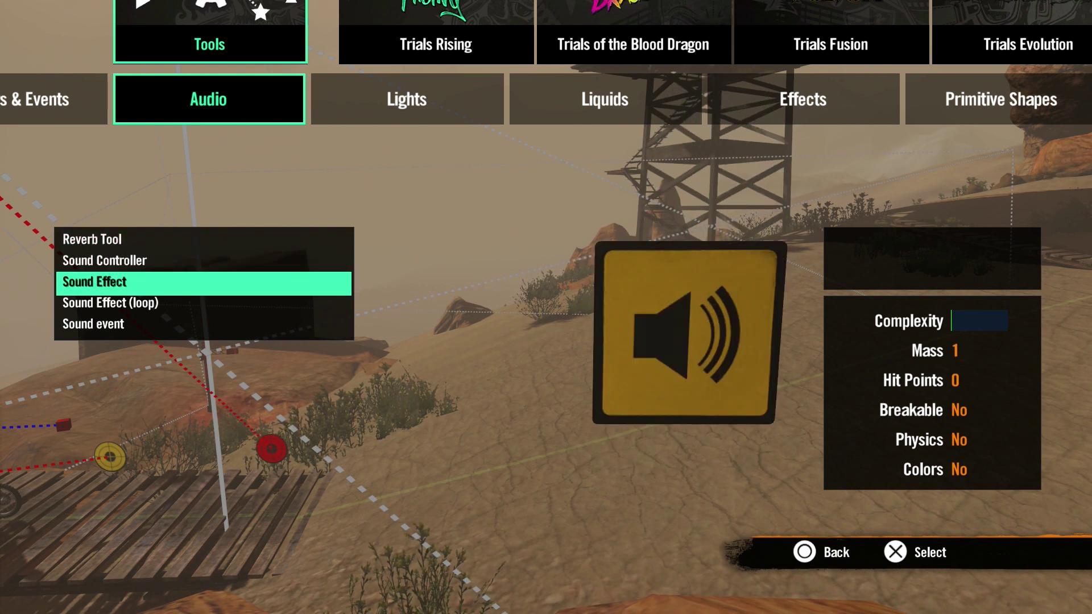
key("Down")
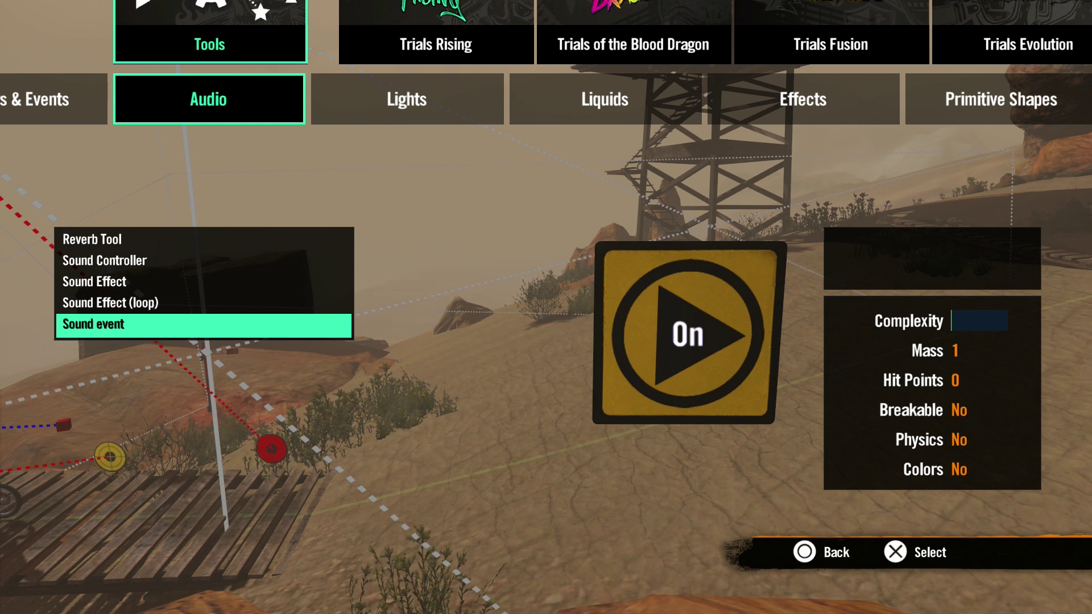
Place a Sound event and set its Type to On.
key("Return")
key("Return")
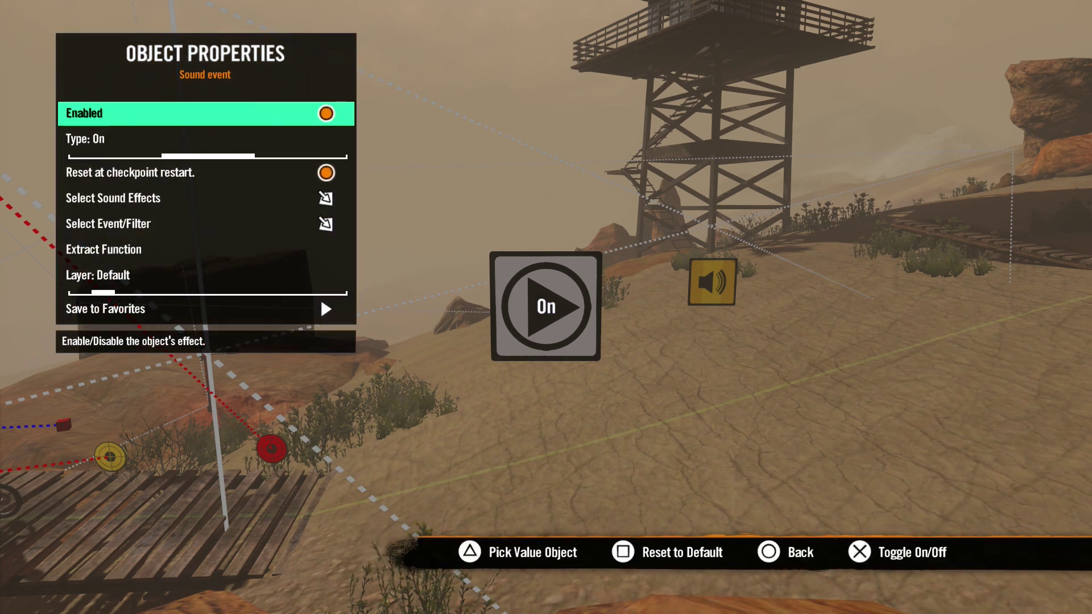
key("Down")
key("Left")
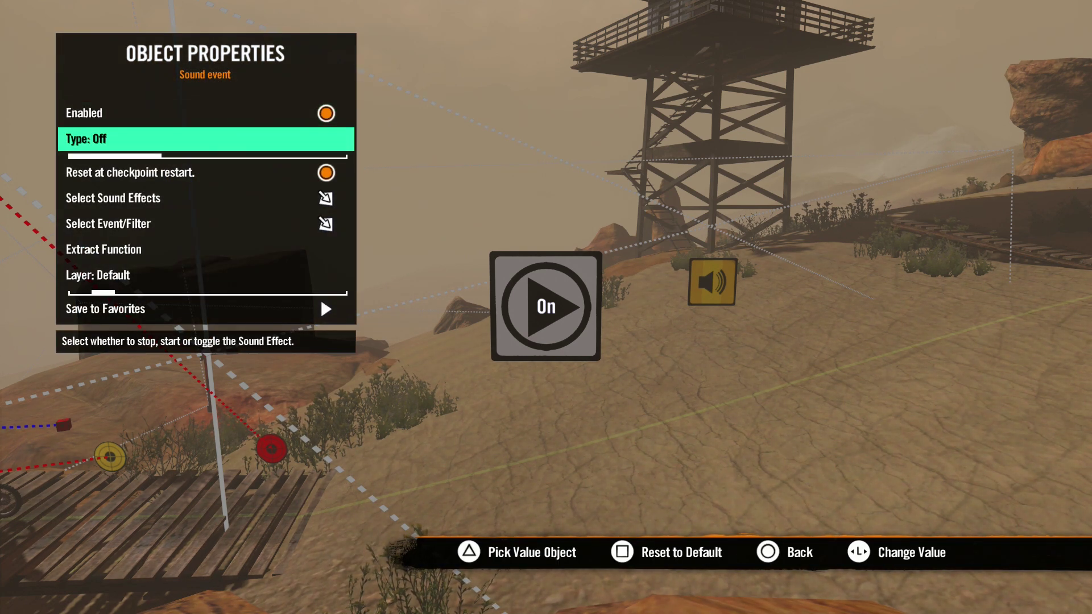
key("Right")
key("Right")
key("Left")
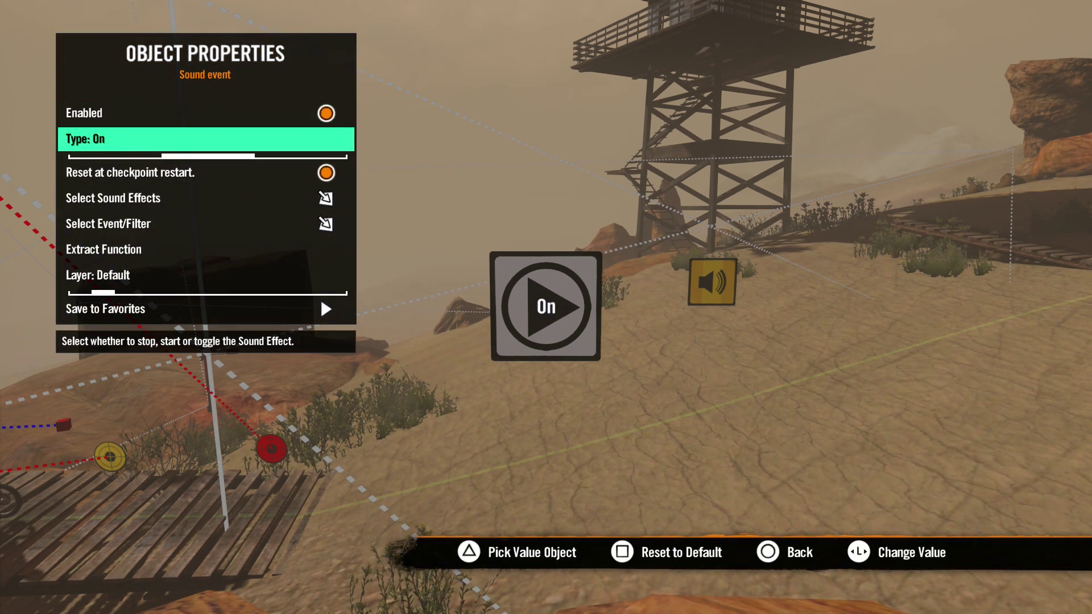
Link the Sound event to the speaker sound object near the tower.
key("Down")
key("Down")
key("Return")
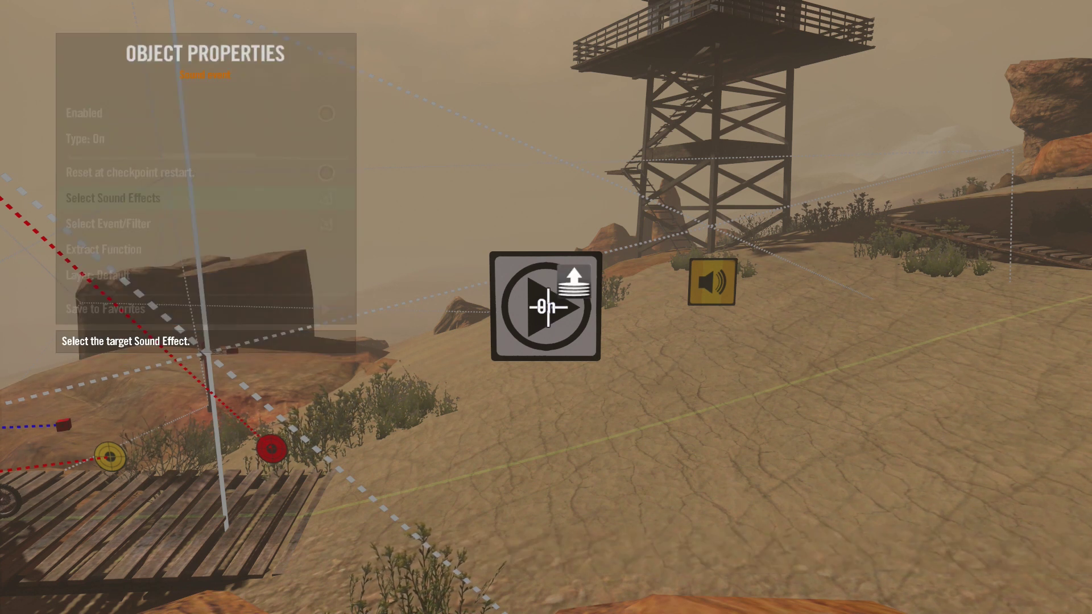
left_click(718, 284)
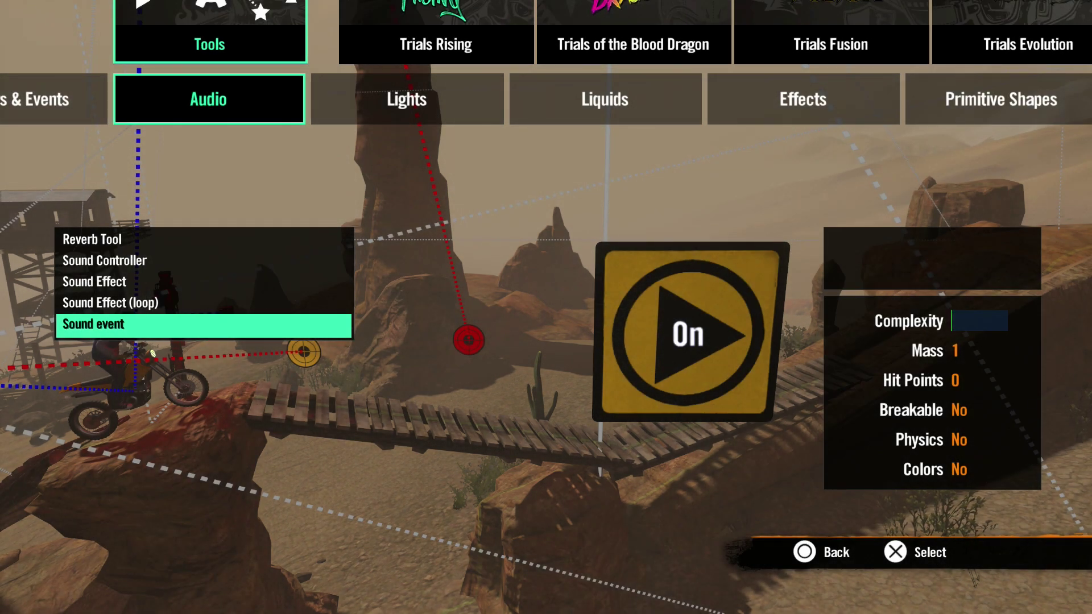
Place a plain Sound Effect object above the wooden bridge.
key("Up")
key("Up")
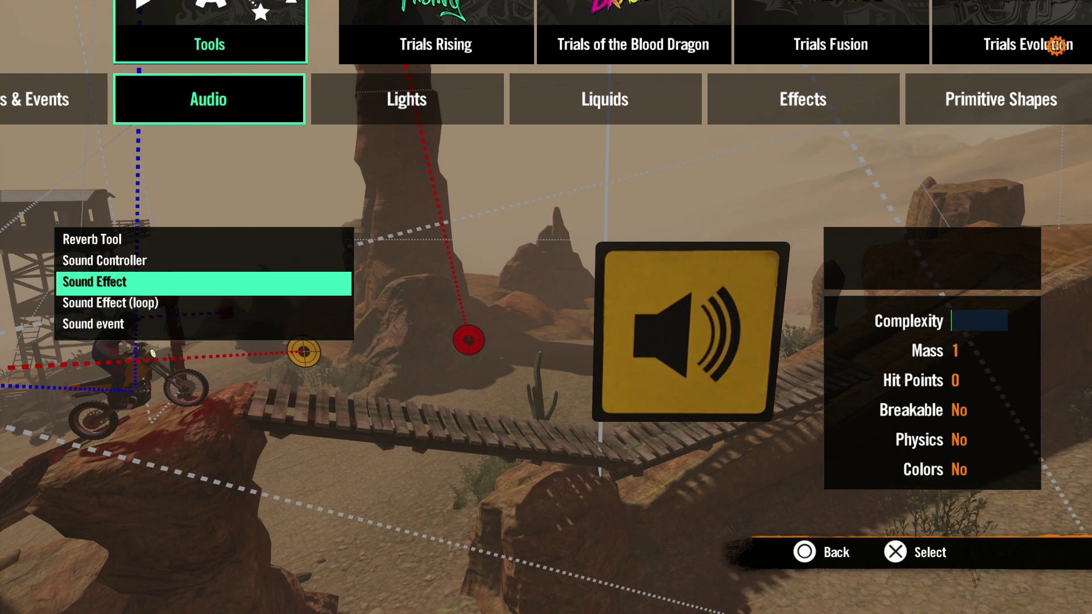
key("Down")
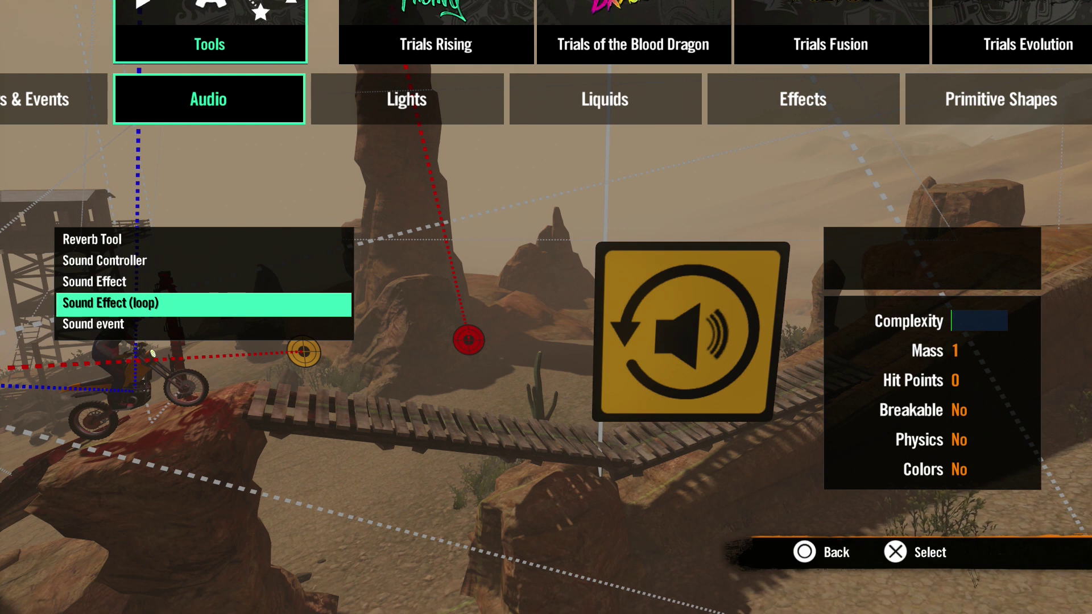
key("Up")
key("Return")
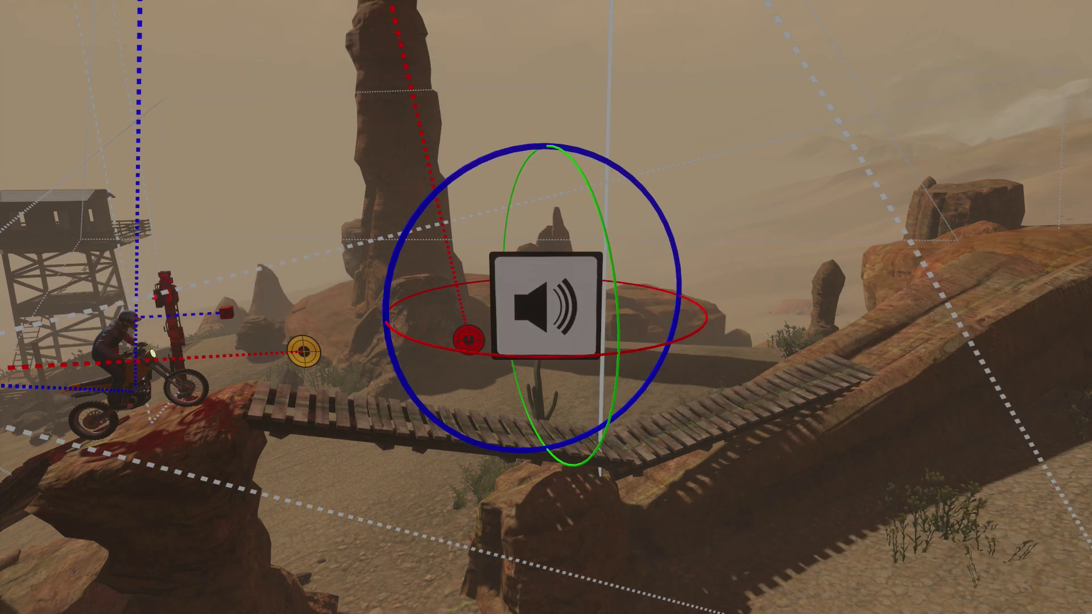
Set the new sound effect to Motors and vehicles > Futuristic > Spaceship 1, Pass By.
key("Return")
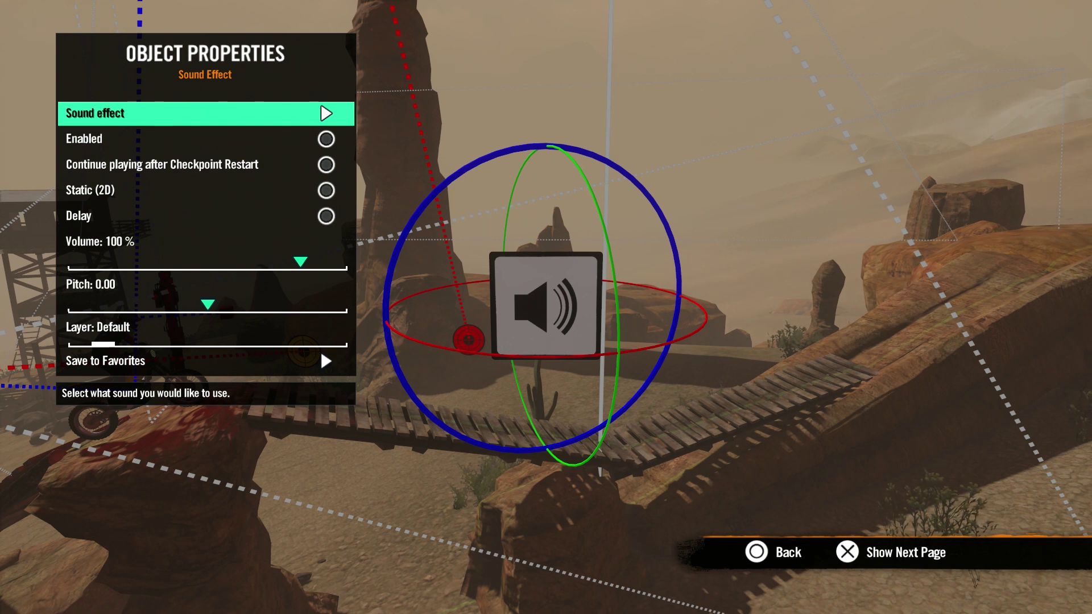
key("Return")
key("Down")
key("Down")
key("Down")
key("Down")
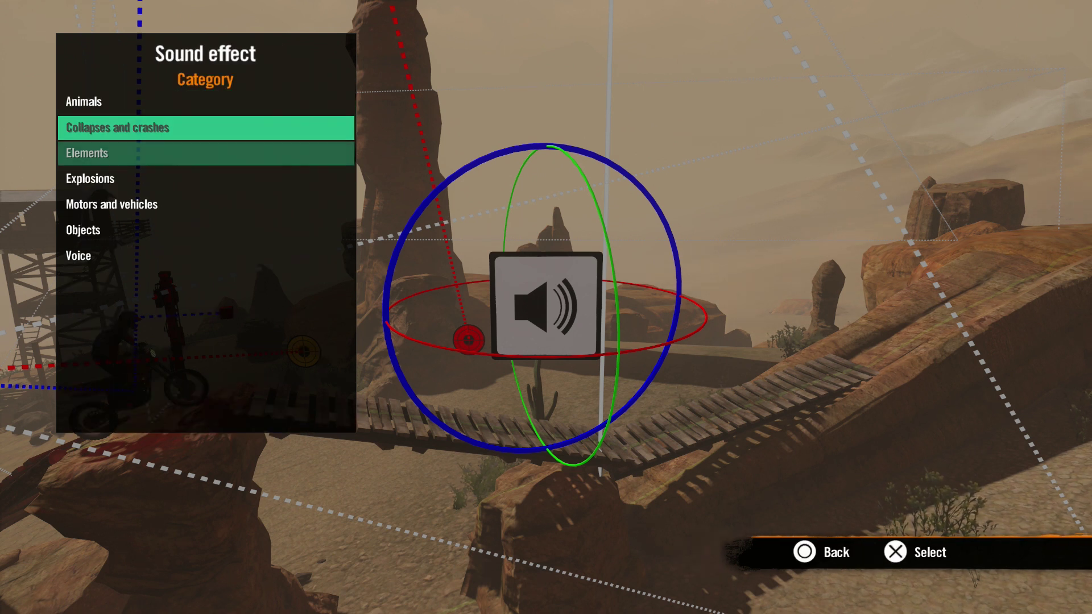
key("Return")
key("Down")
key("Down")
key("Down")
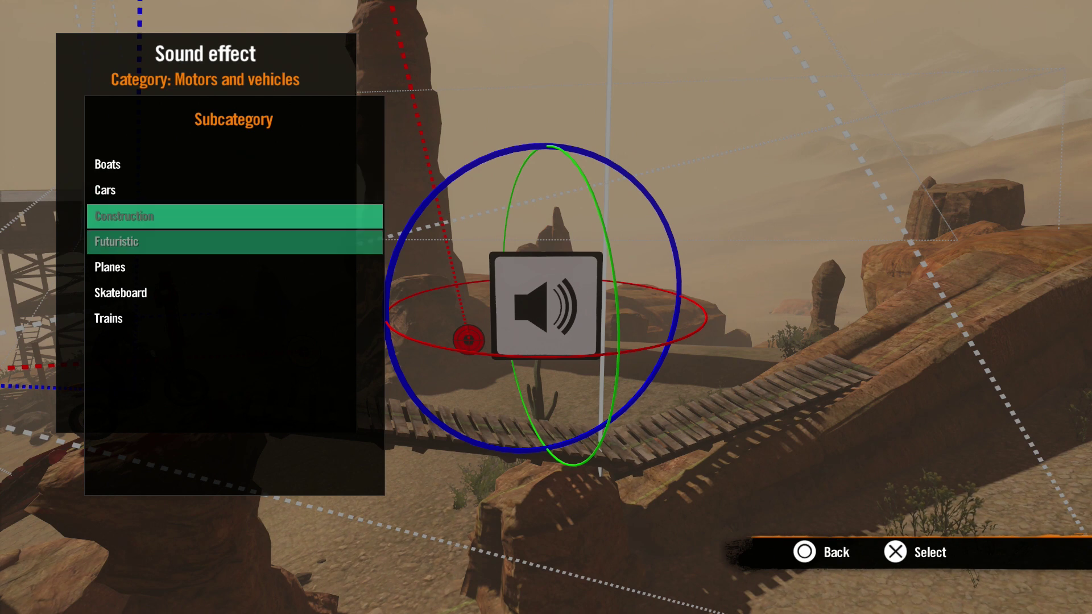
key("Return")
key("Return")
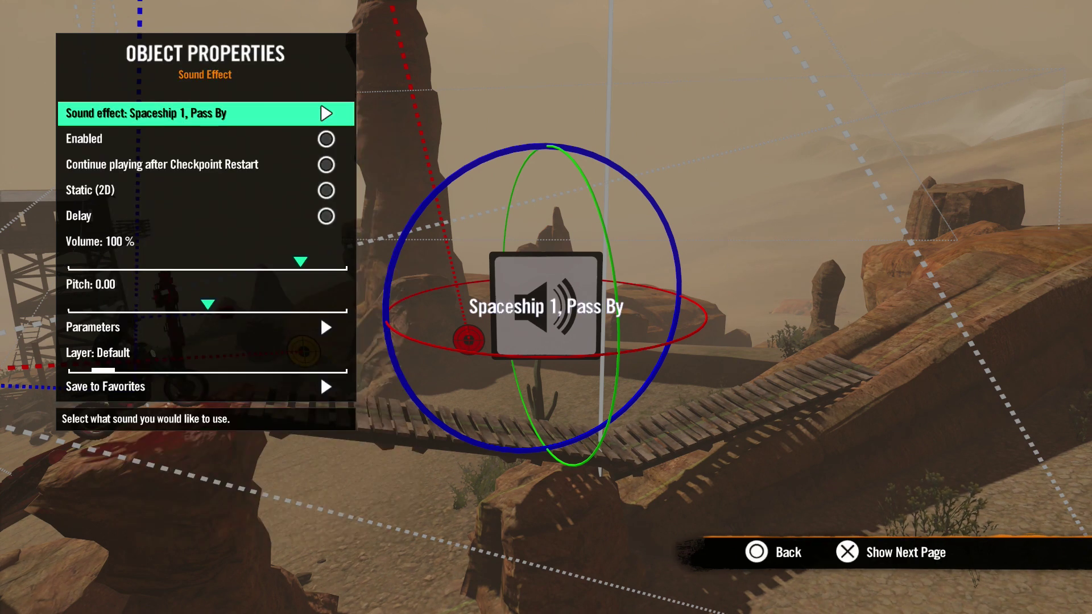
key("Down")
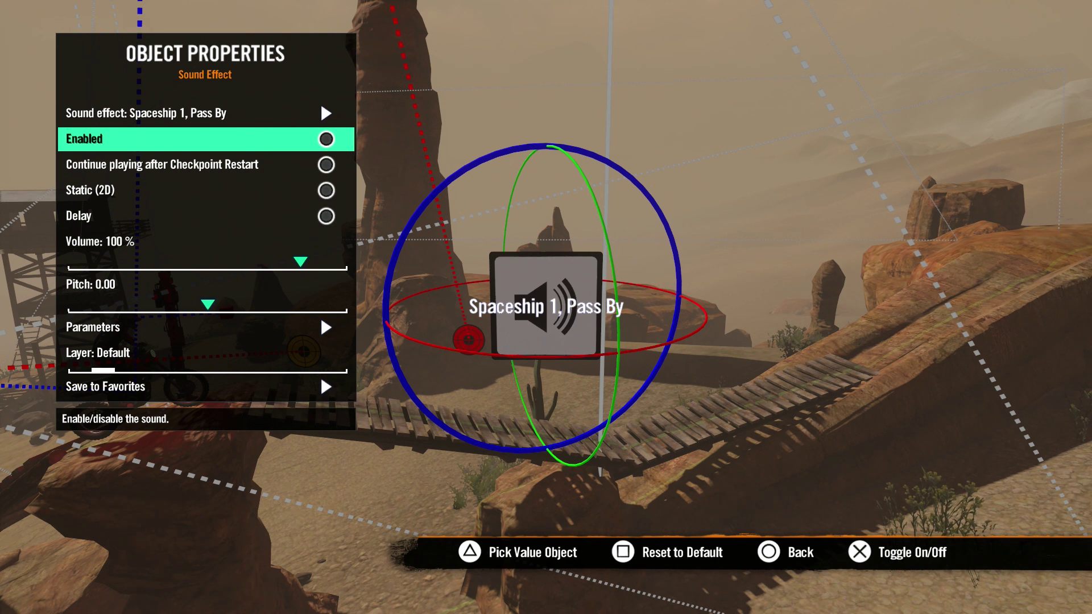
Turn on Continue playing after Checkpoint Restart for the spaceship sound.
key("Down")
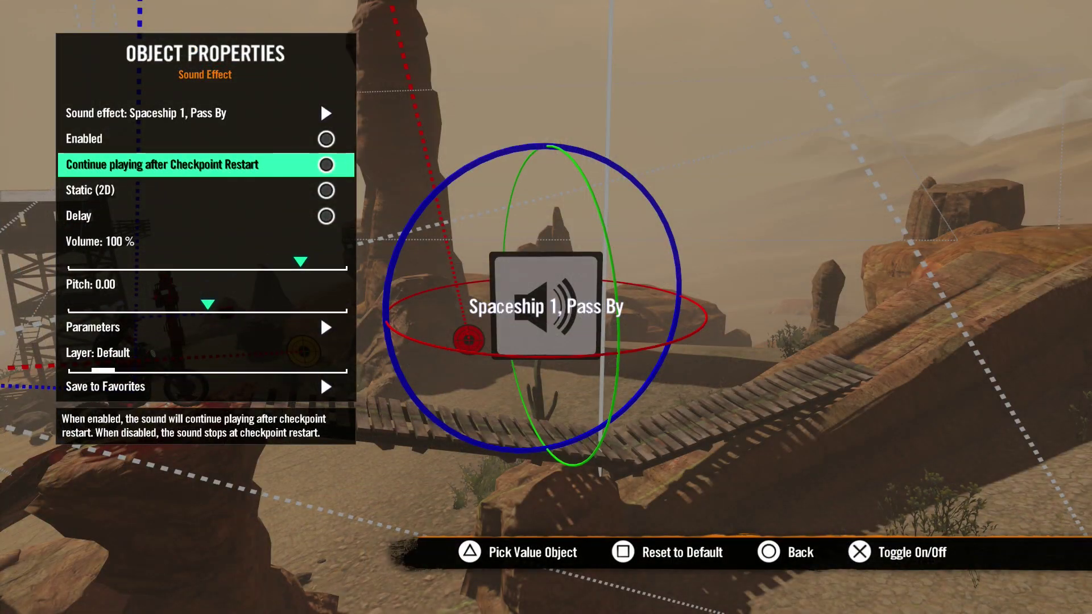
key("Return")
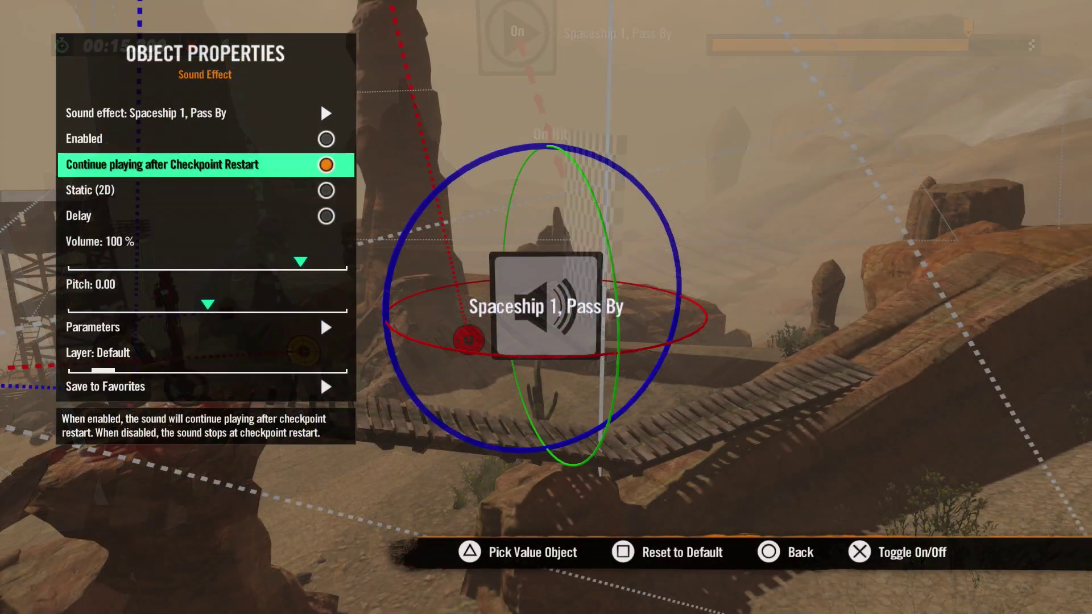
key("Down")
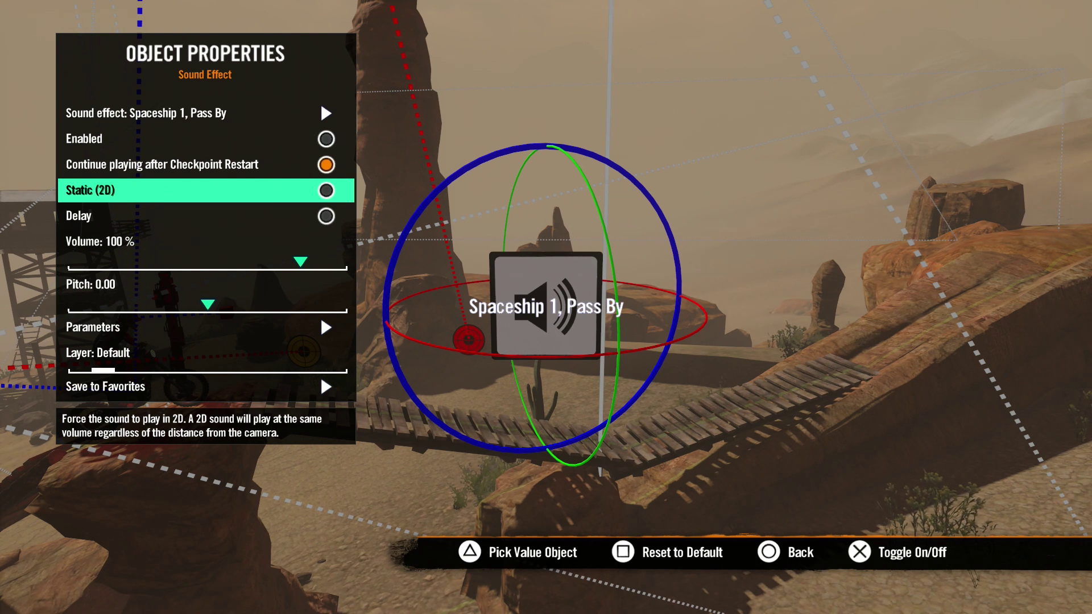
Switch on Static (2D) and Delay for the spaceship sound.
key("Return")
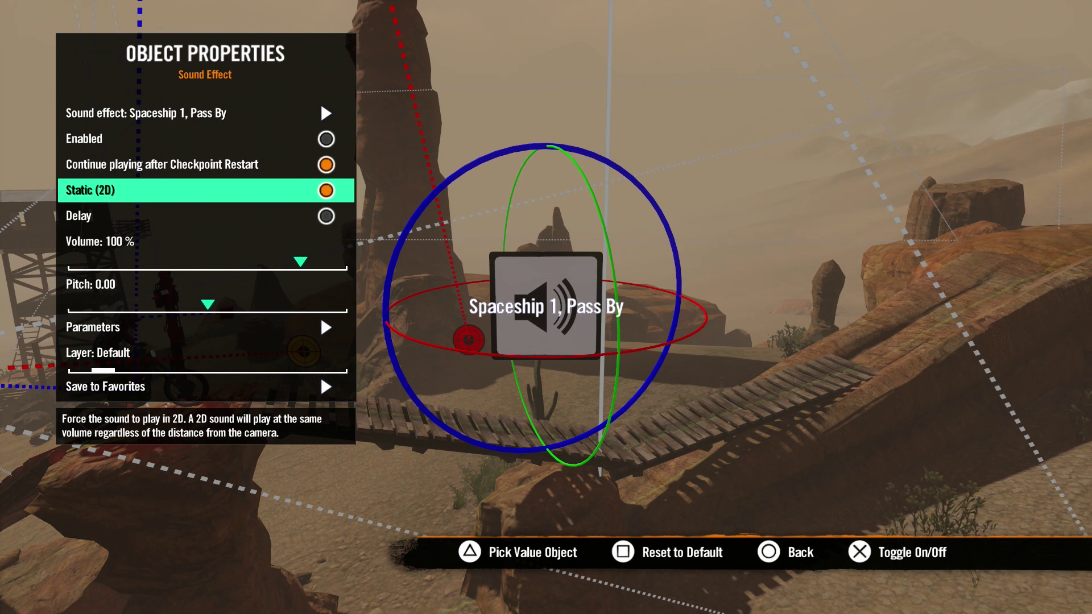
left_click(205, 215)
key("Return")
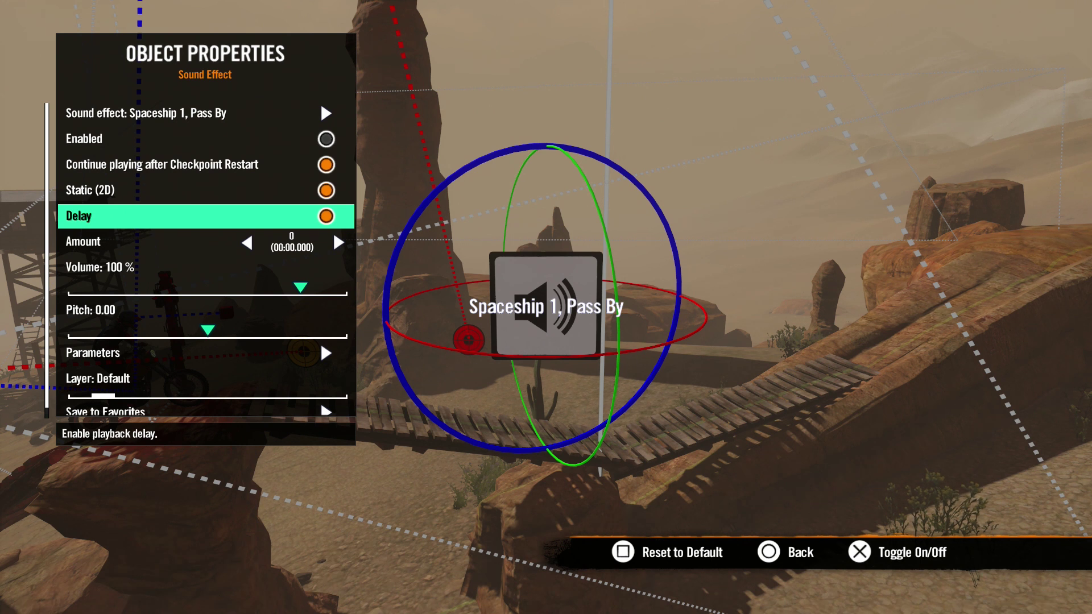
Nudge the delay Amount up, then reset it to 0.
key("Down")
key("Right")
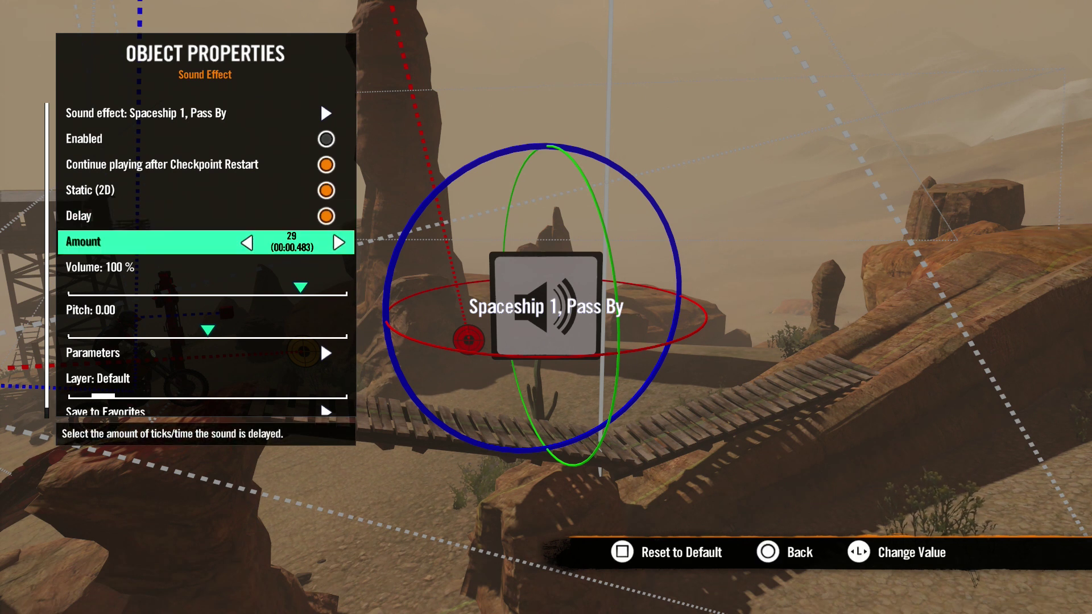
key("Right")
key("Right")
key("BackSpace")
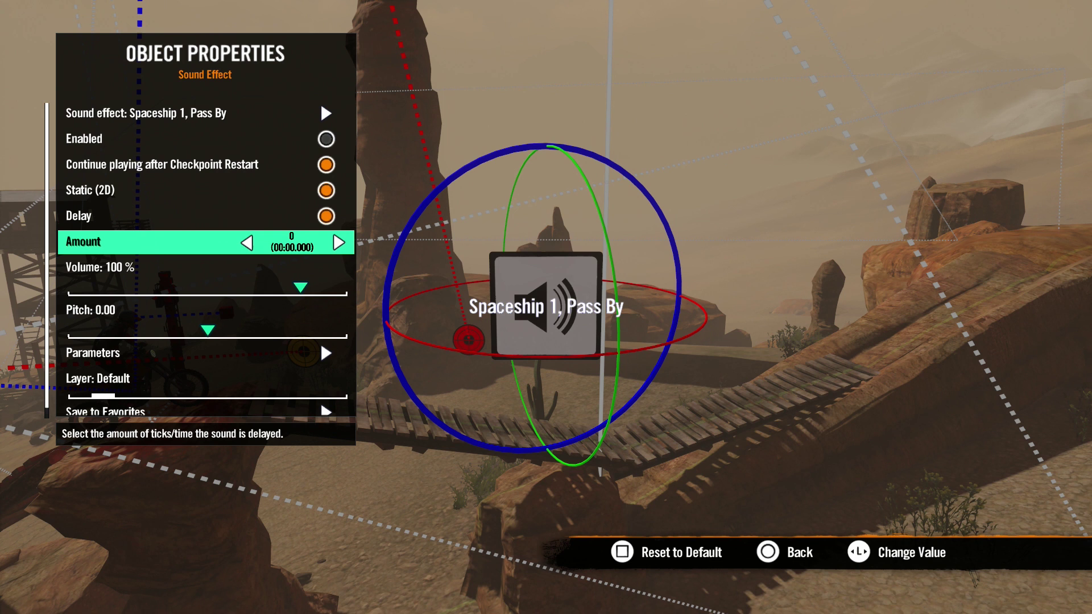
Lower the sound's Volume to 32 %, then reset it to 100 %.
key("Down")
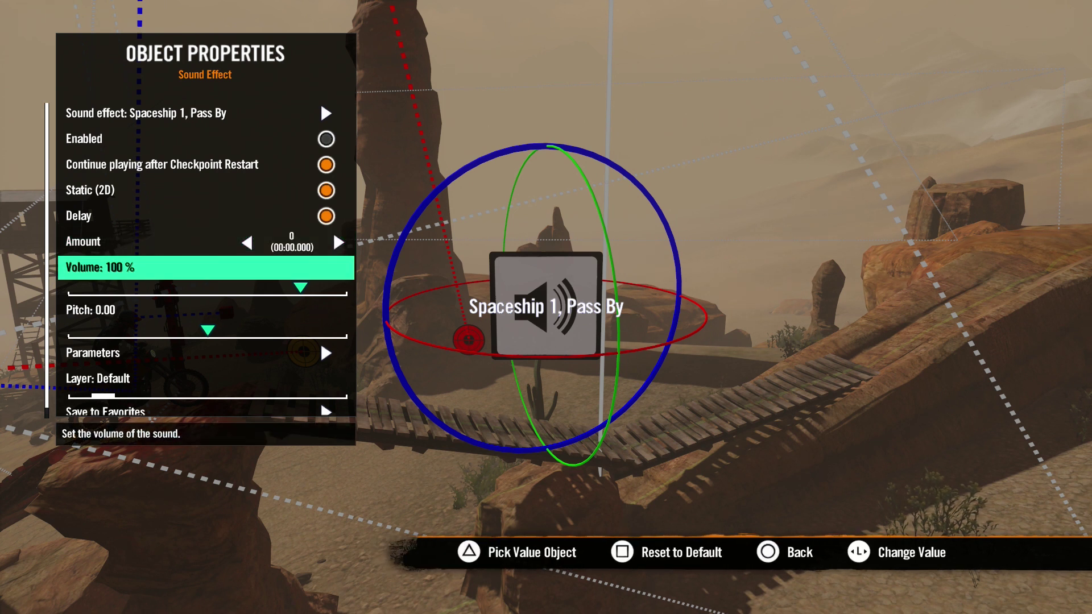
key("Left")
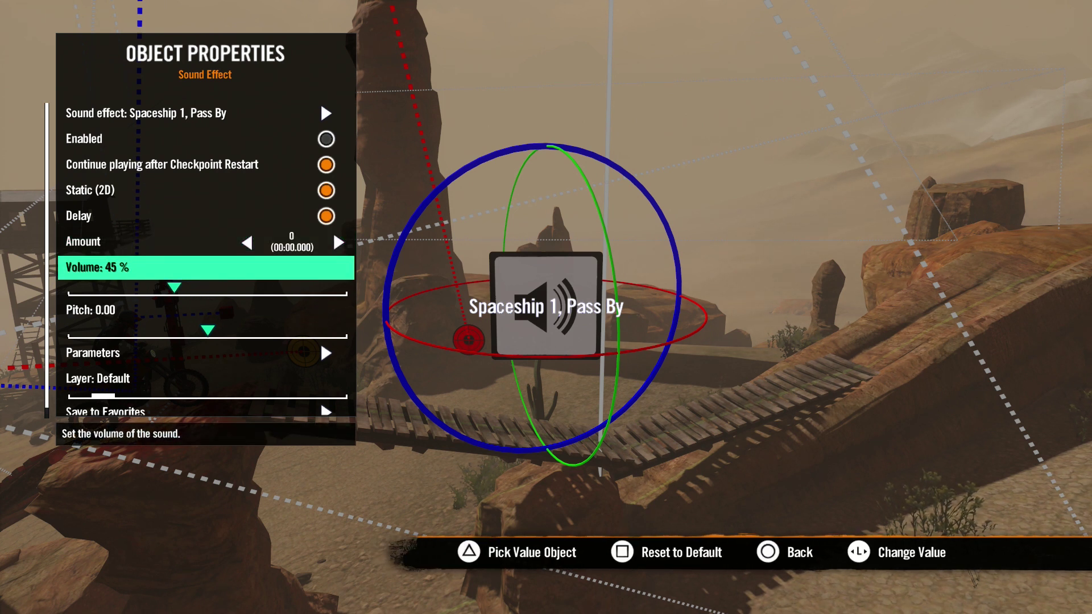
key("Left")
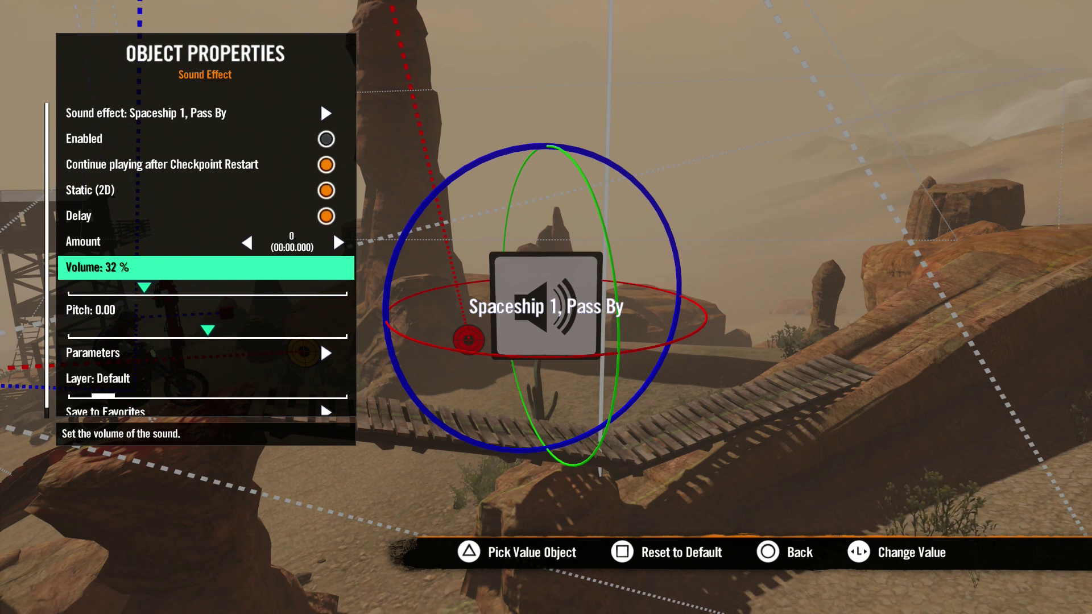
key("BackSpace")
Switch Enabled back on and set the Pitch to 6.00.
key("Down")
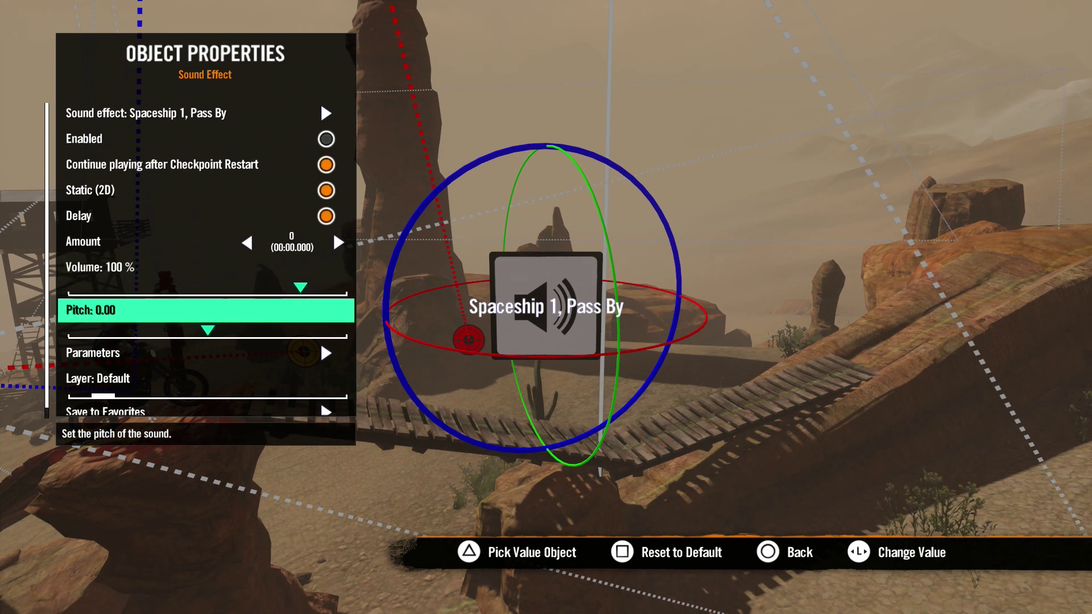
key("Left")
key("Up")
key("Up")
key("Up")
key("Up")
key("Up")
key("Up")
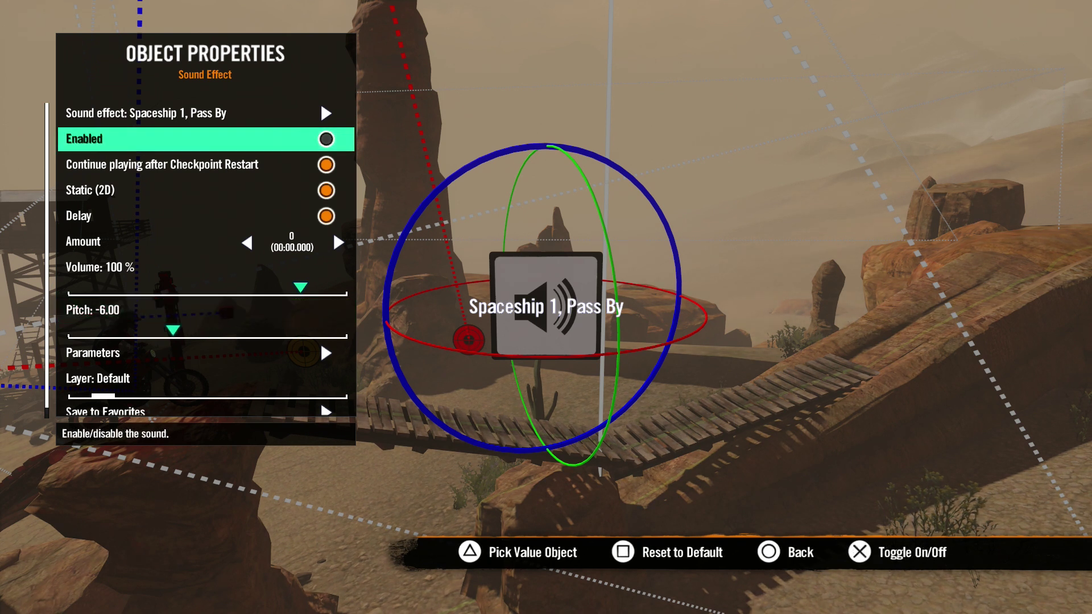
key("Return")
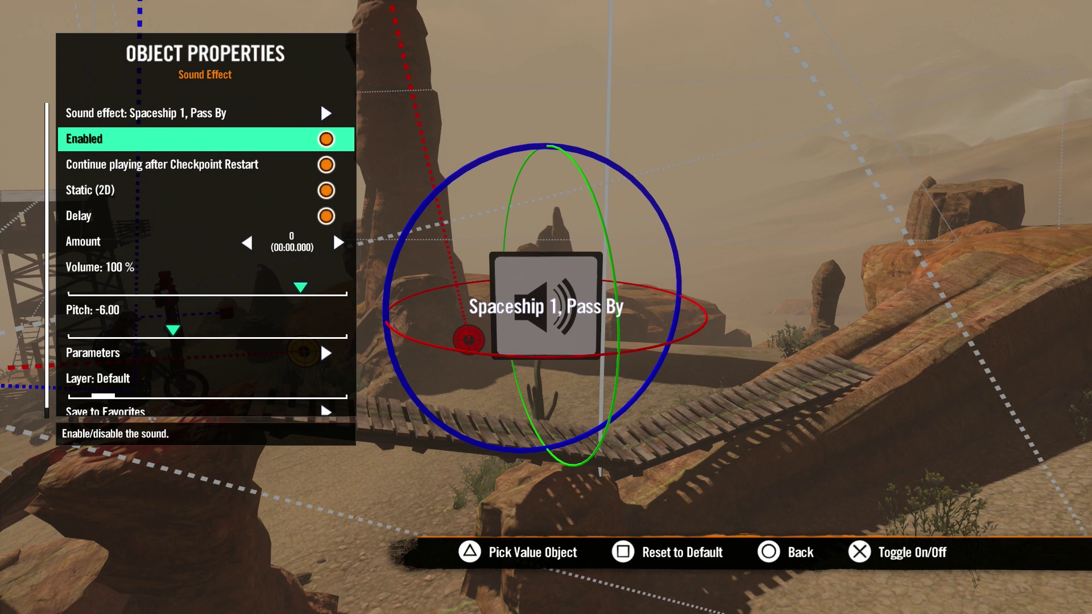
key("Return")
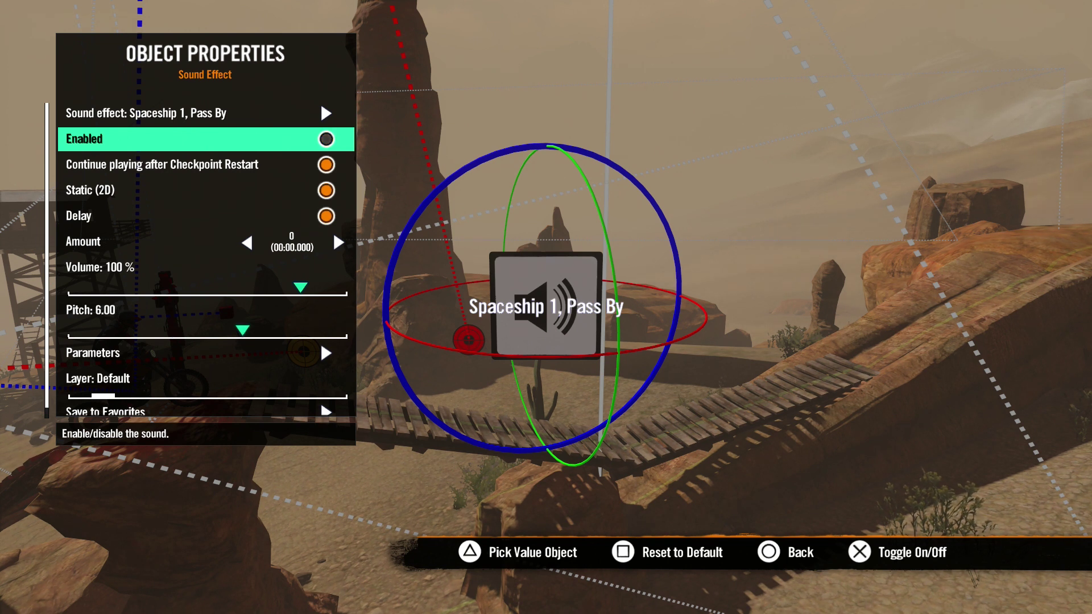
key("Return")
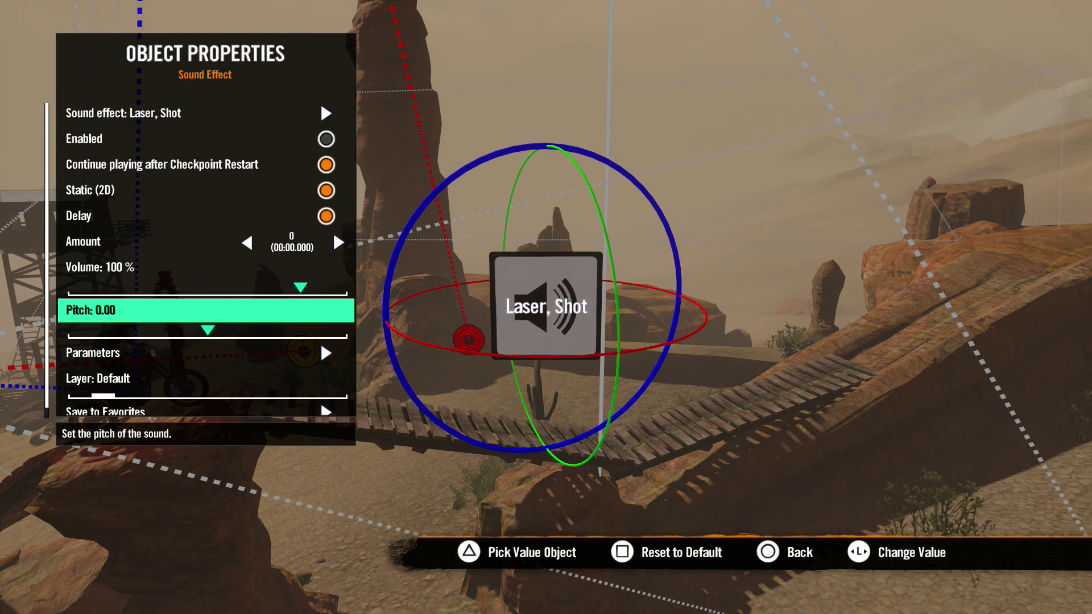
Open the sound Parameters and raise the Variation and Probability values.
key("Down")
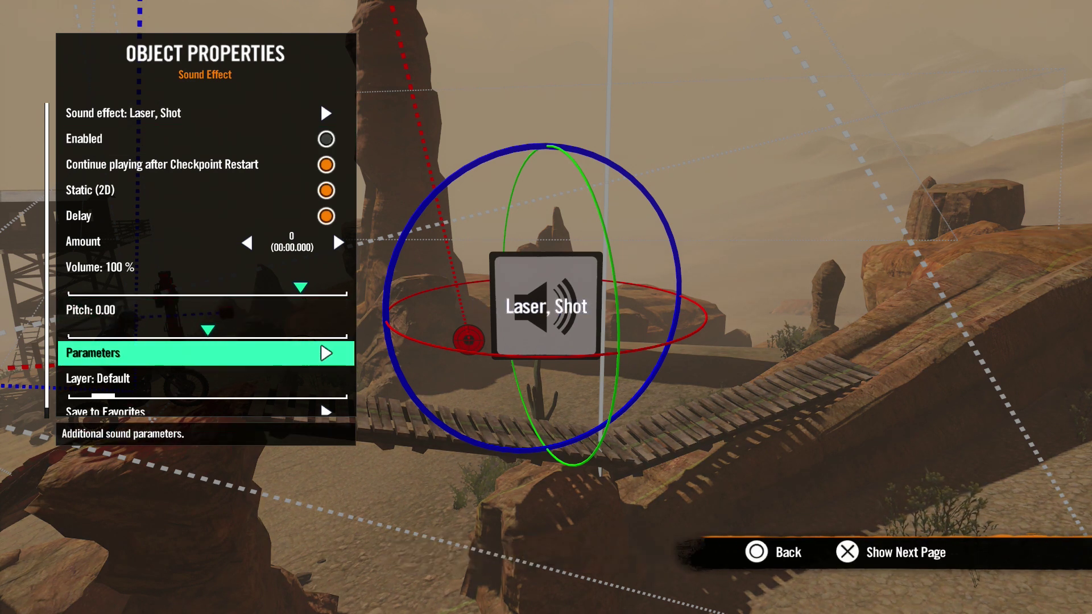
key("Return")
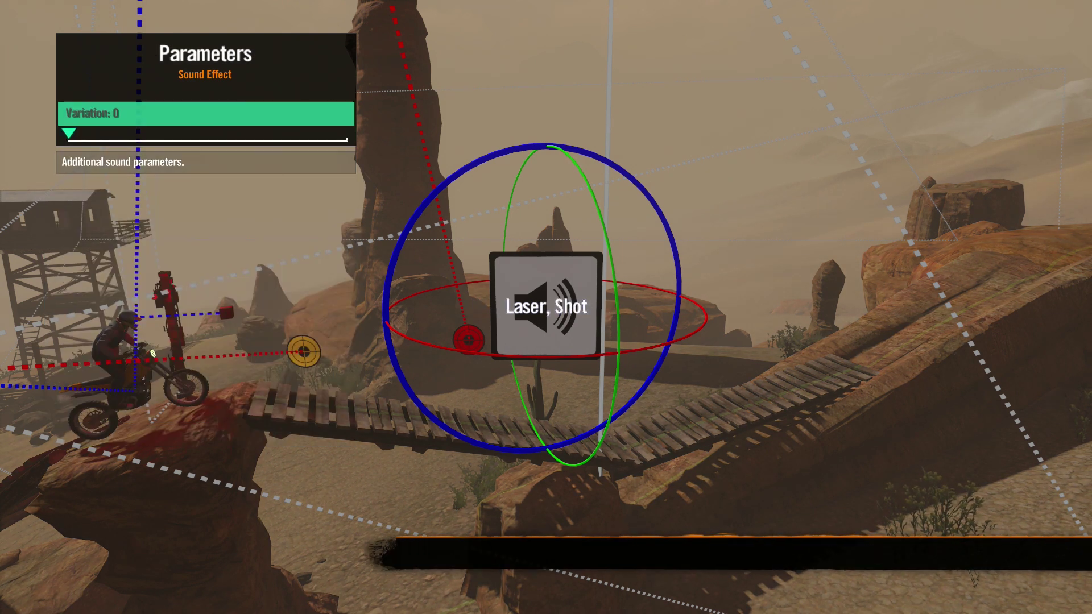
key("Right")
key("Right")
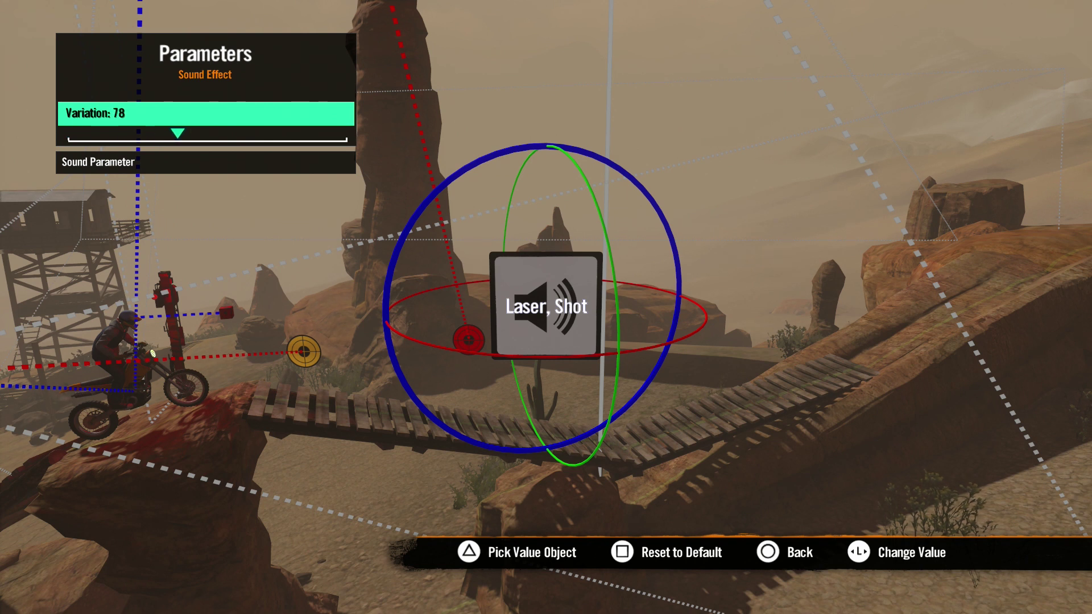
key("Right")
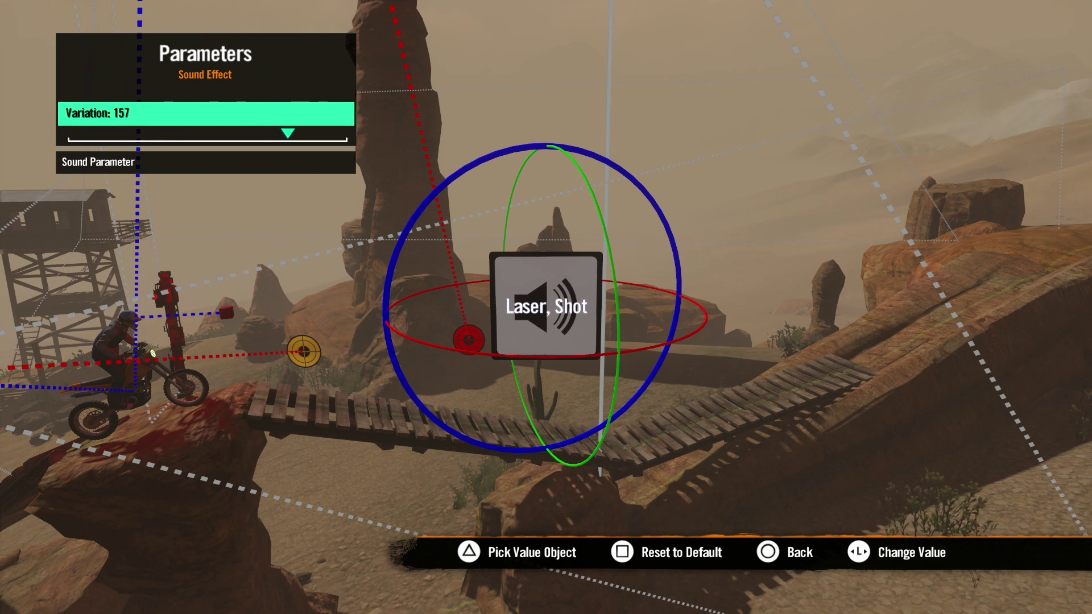
key("Down")
key("Right")
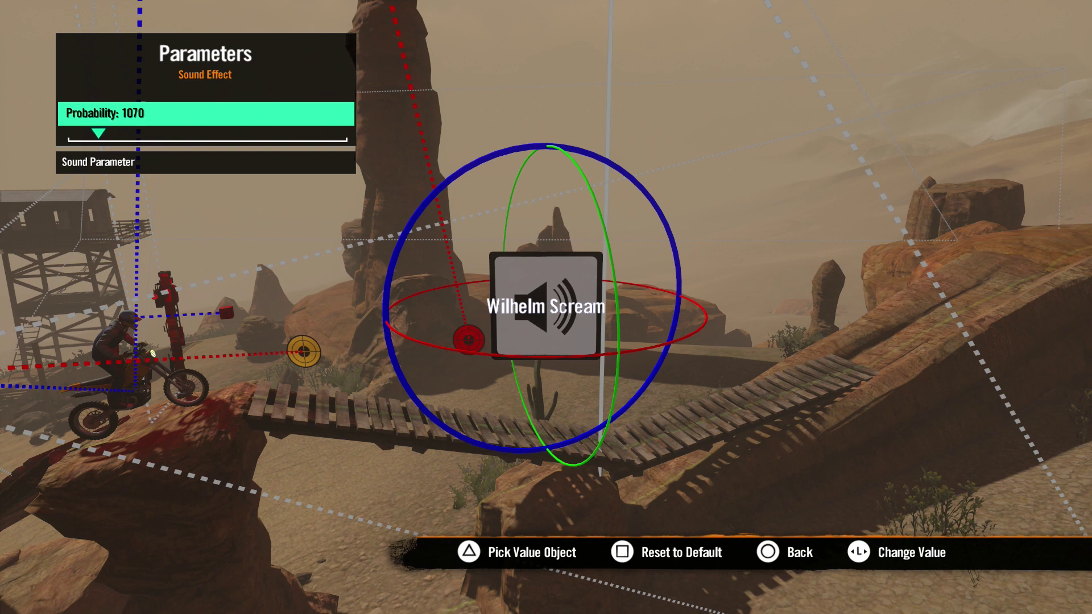
key("Right")
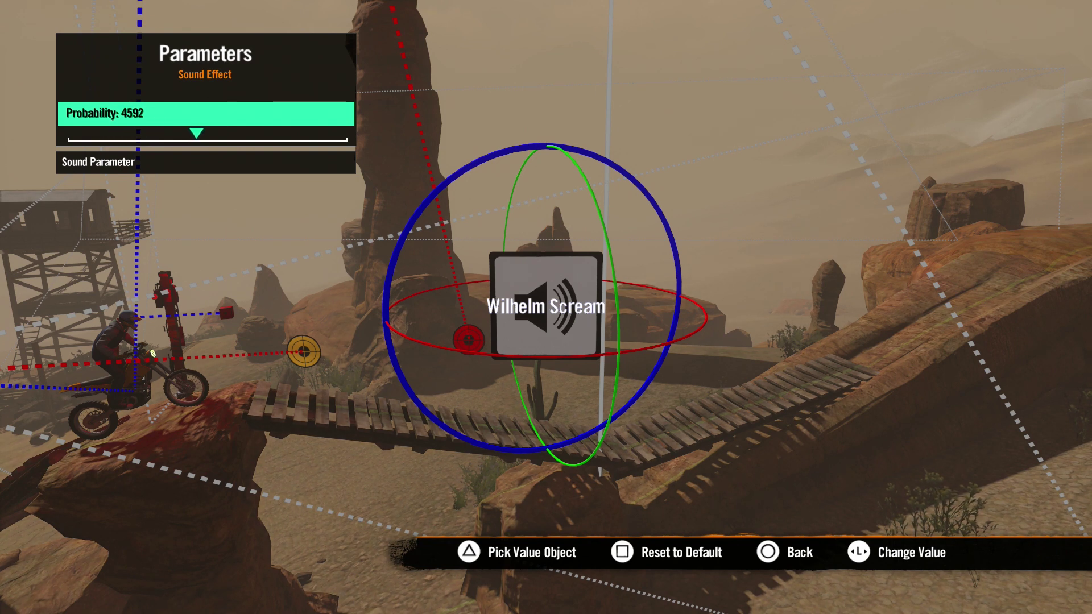
Set the Desert 1 loop's Fauna activity to 100 and Wind intensity to 96.
key("Down")
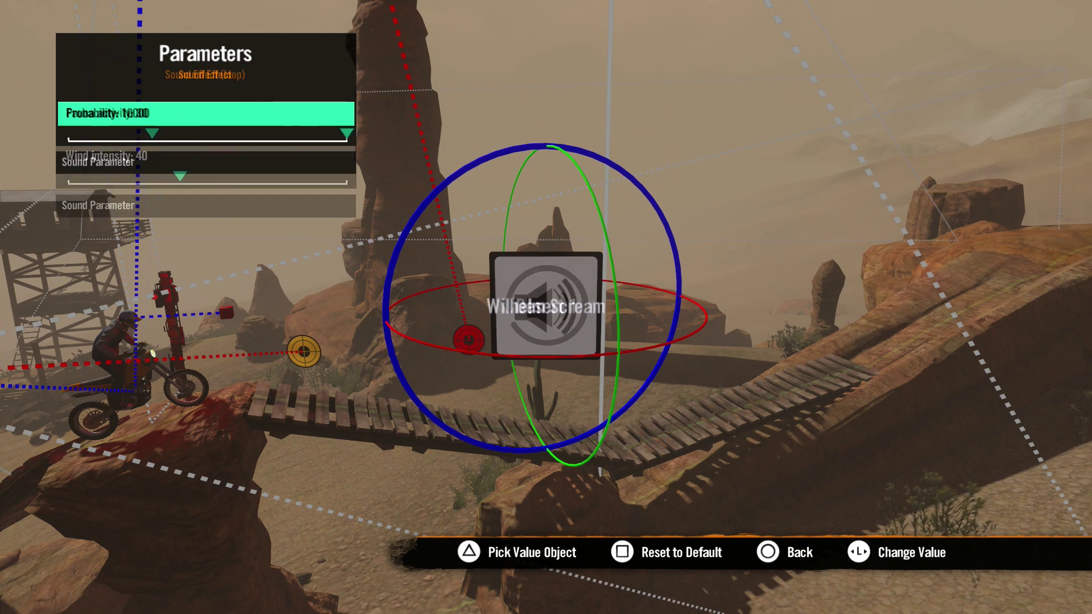
key("Right")
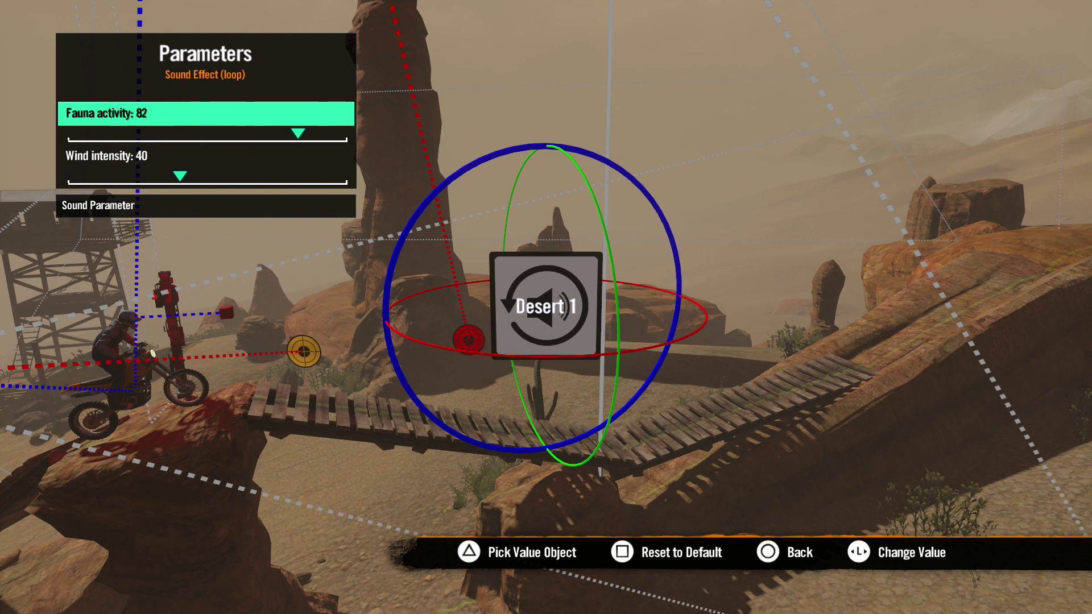
key("Down")
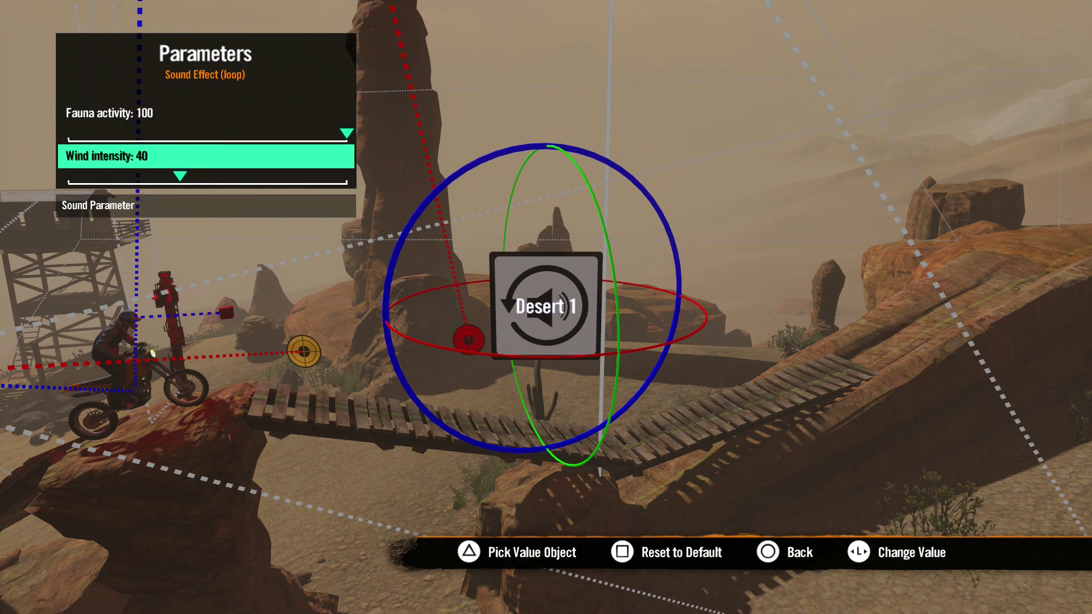
key("Right")
key("Right")
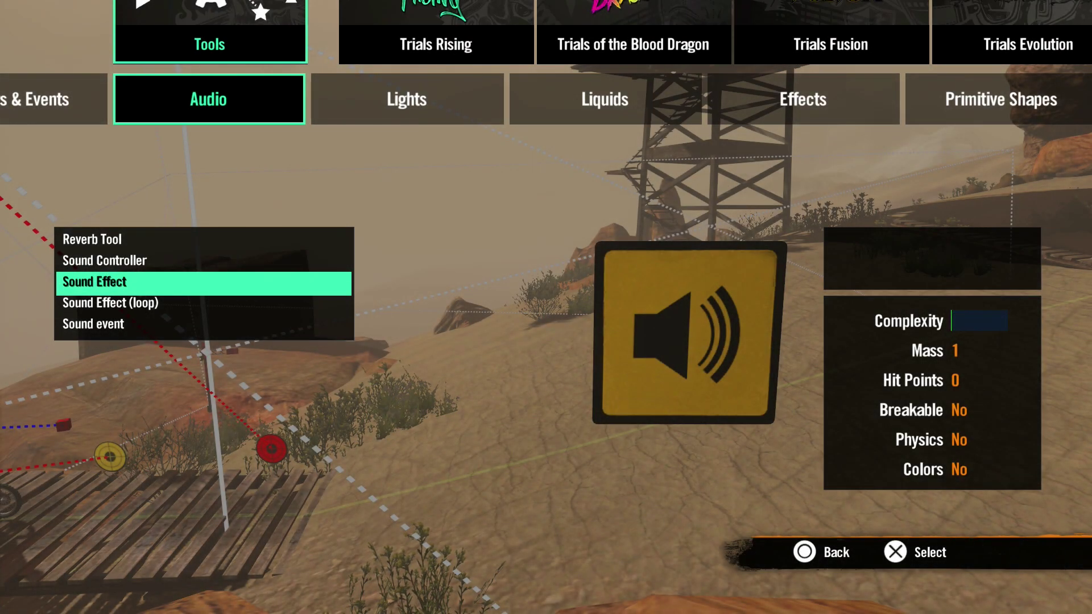
Place a Sound Effect (loop) near the watchtower and open its Object Properties.
key("Down")
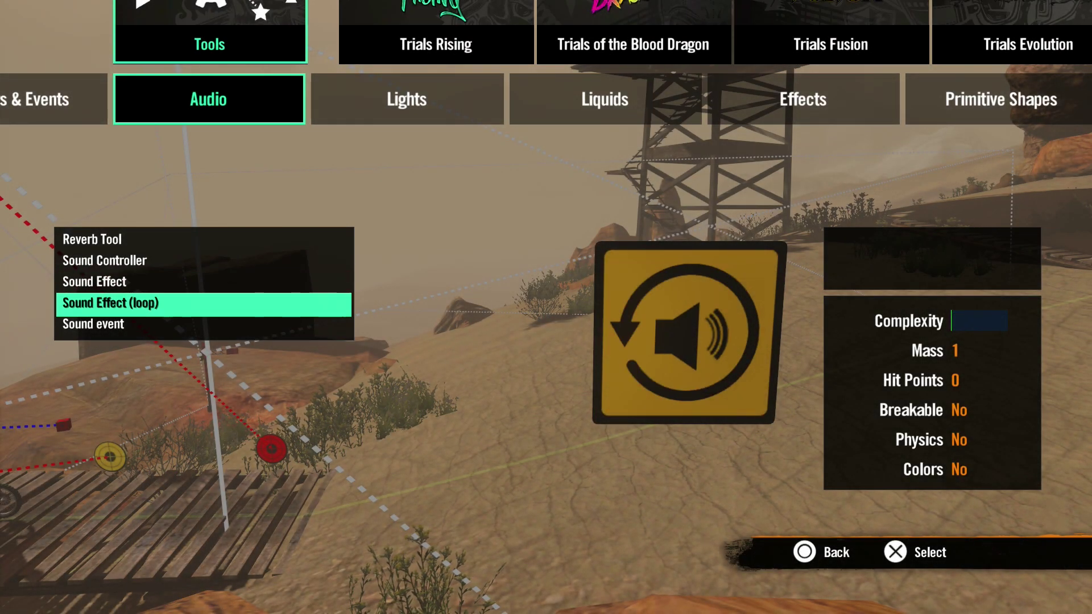
key("Return")
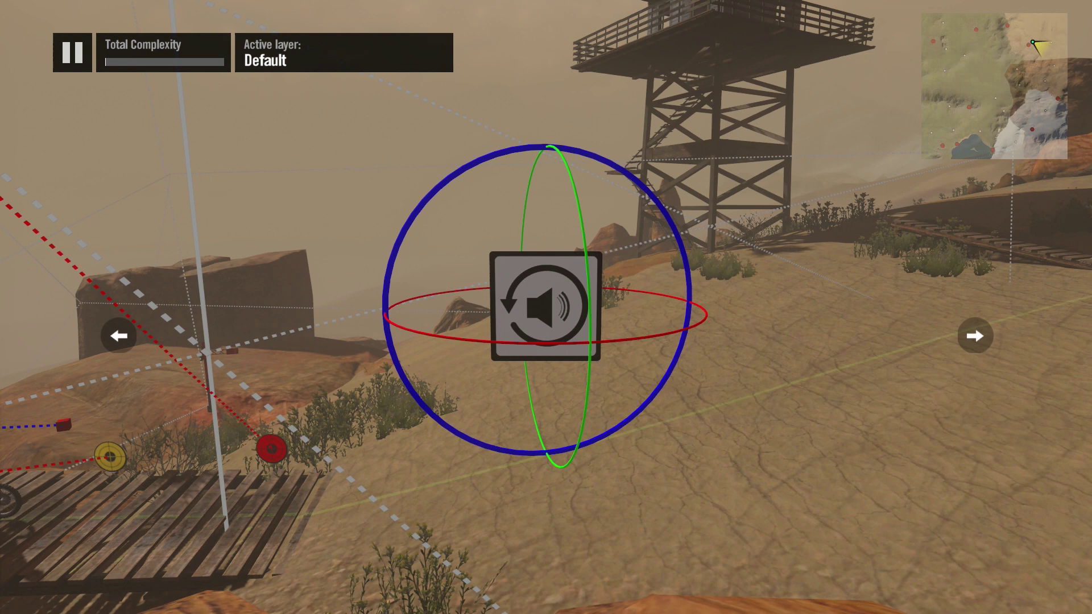
key("Return")
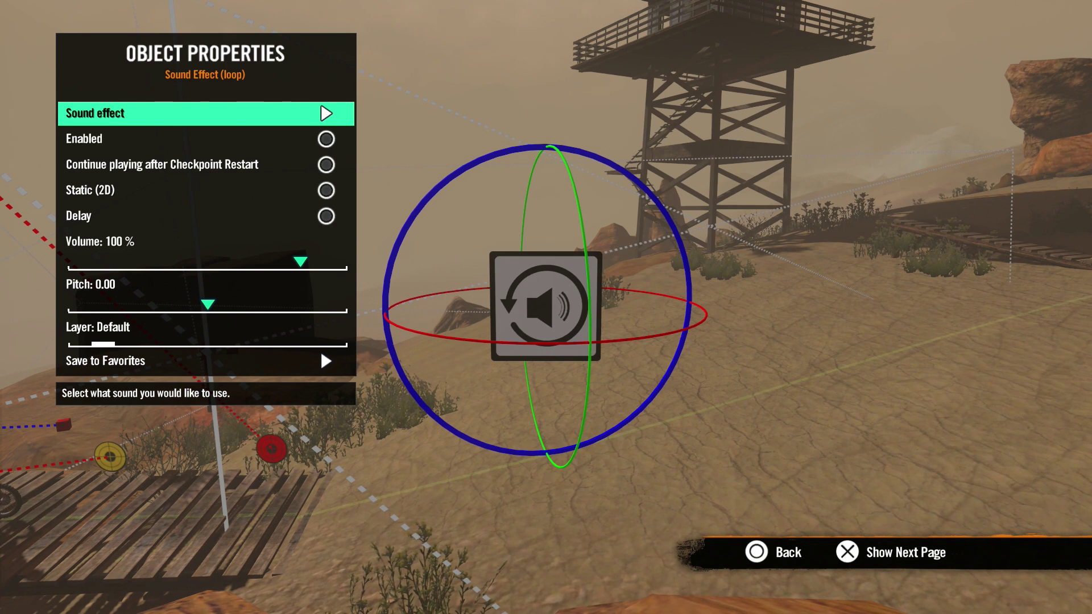
Set the looping sound to Ambiences > Wet > Swamp 1.
key("Return")
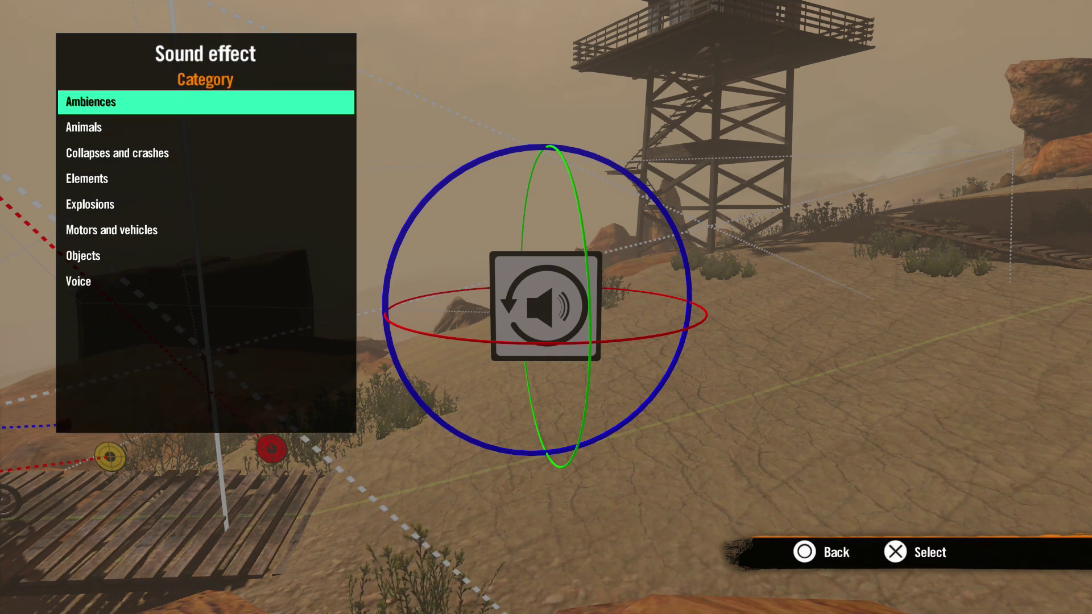
key("Return")
key("Down")
key("Down")
key("Down")
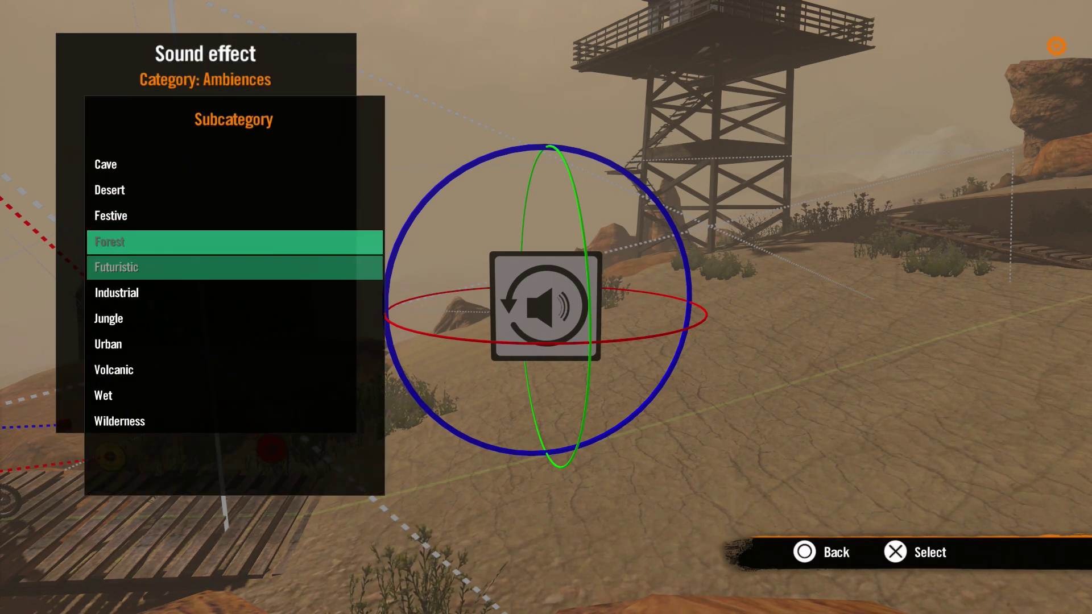
key("Down")
key("Down")
key("Down")
key("Down")
key("Down")
key("Return")
key("Down")
key("Down")
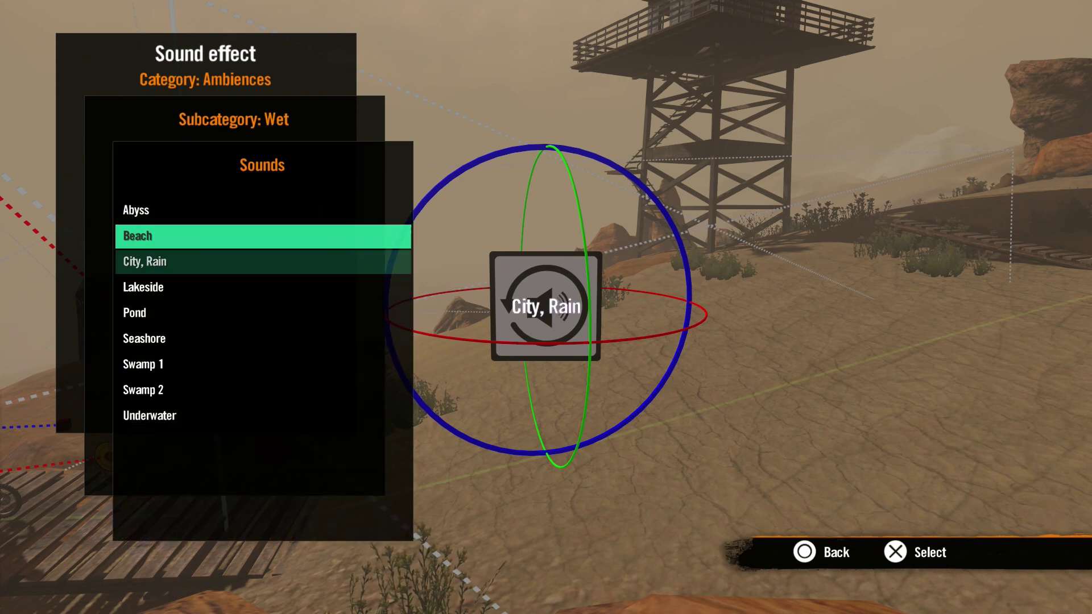
key("Down")
key("Down")
key("Down")
key("Down")
key("Return")
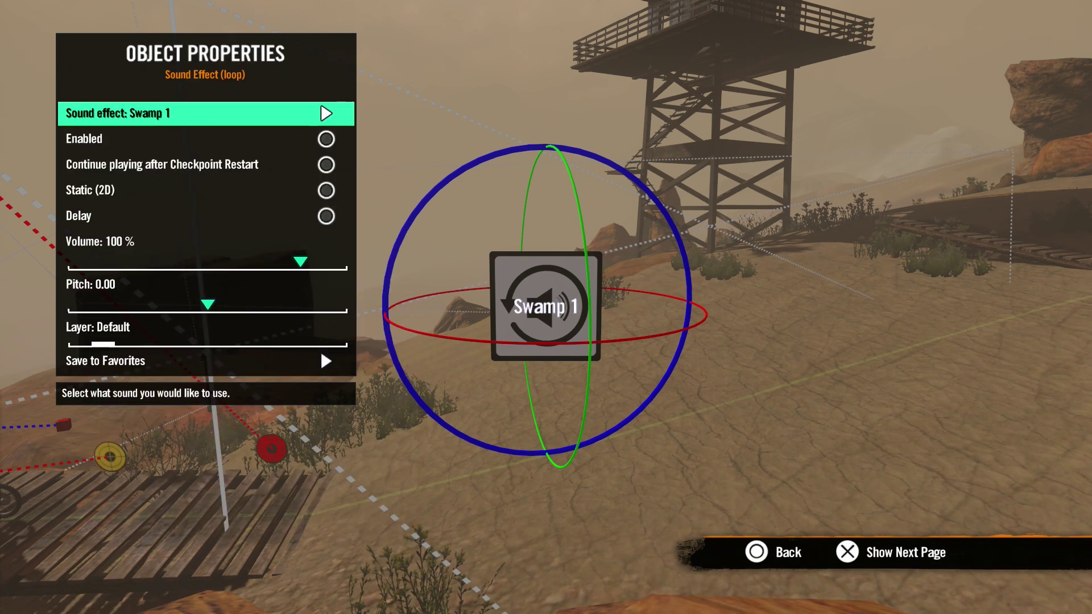
key("Down")
Turn on Enabled, Continue playing after Checkpoint Restart and Static (2D) for Swamp 1.
key("Return")
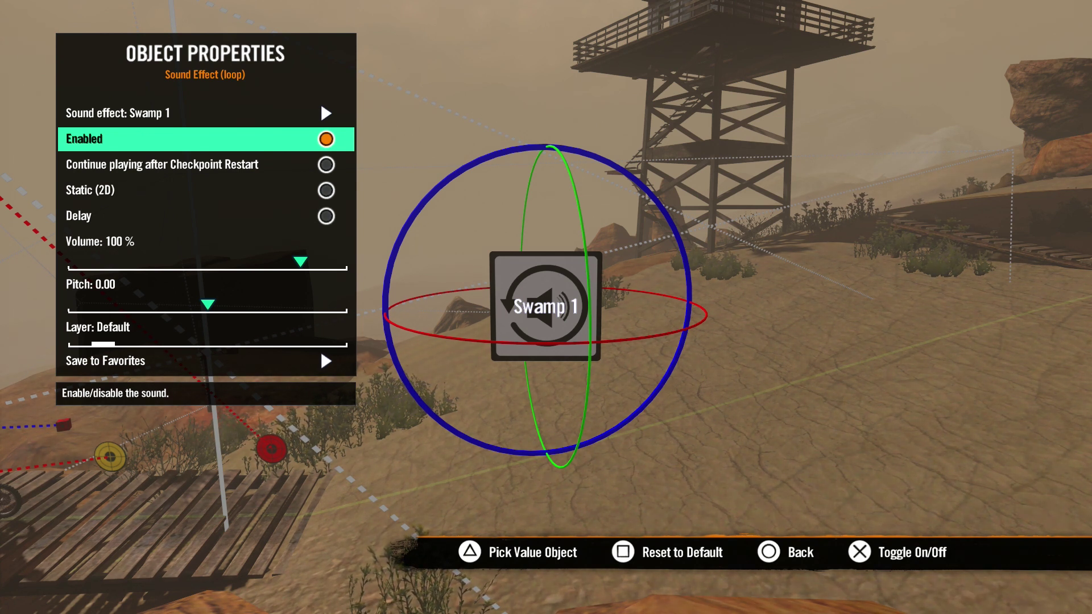
key("Down")
key("Return")
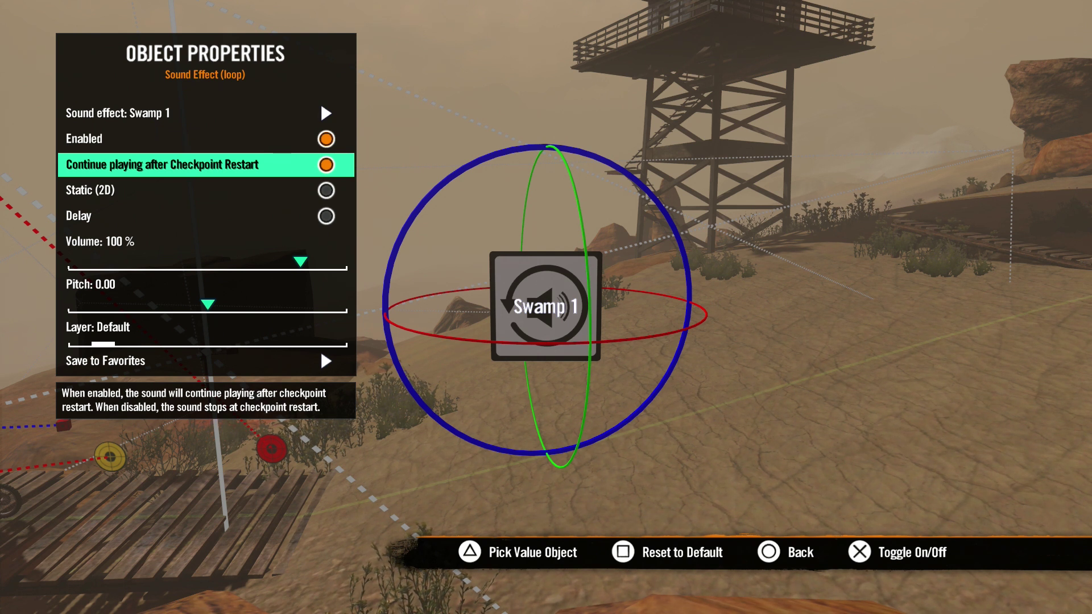
key("Down")
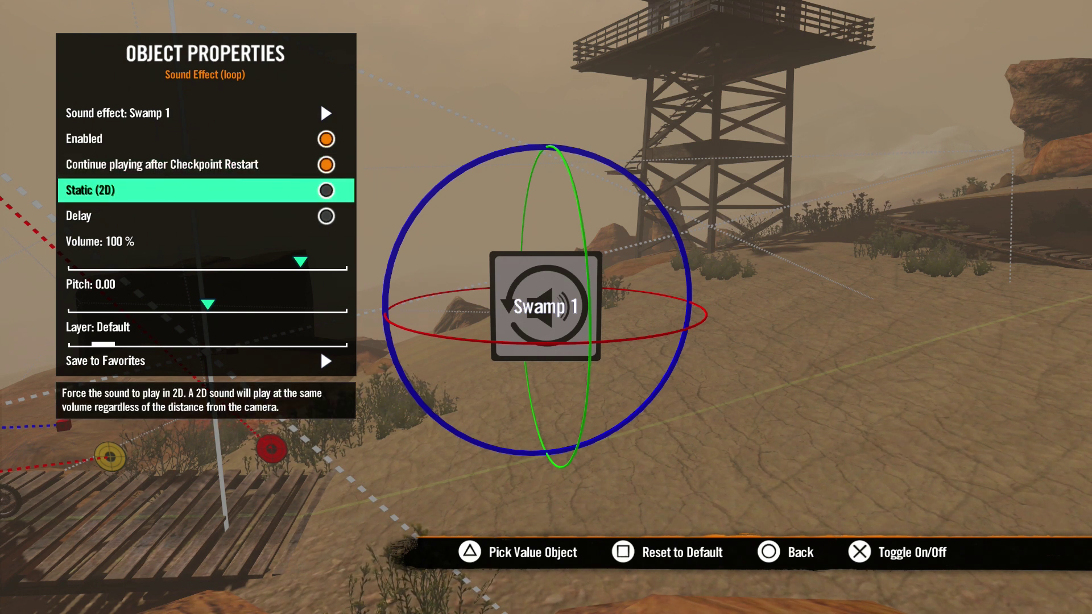
key("Return")
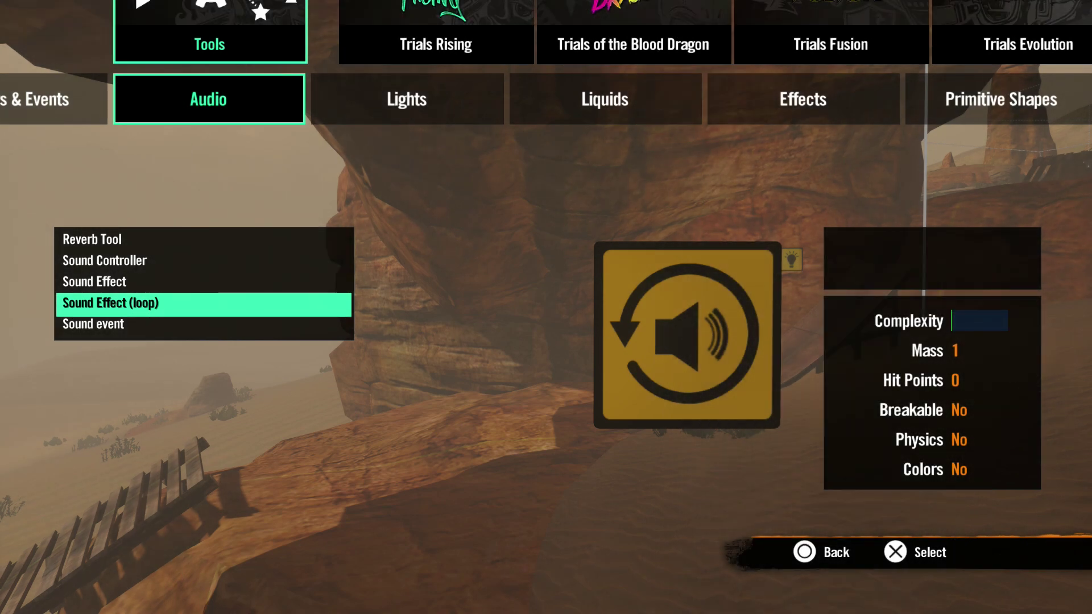
Choose the Reverb Tool from the Audio objects and place it under the rock overhang.
key("Up")
key("Up")
key("Up")
key("Down")
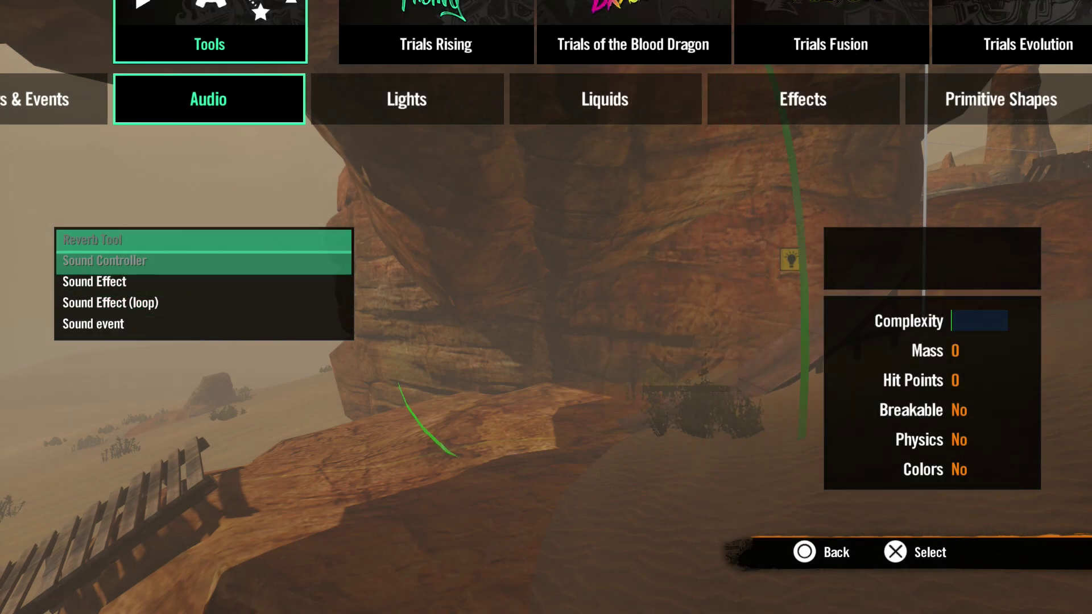
key("Up")
key("Down")
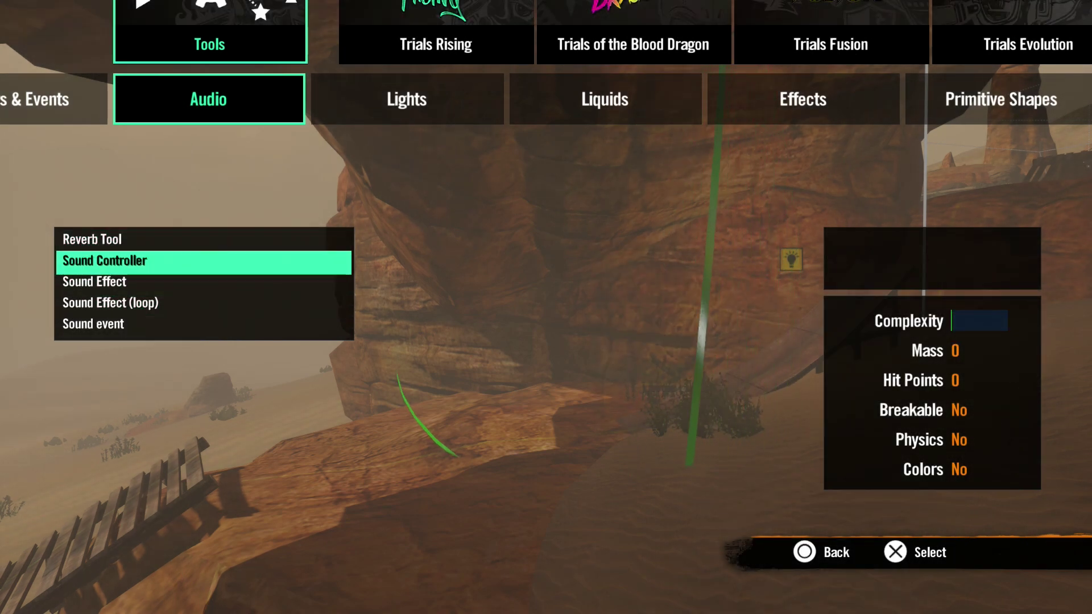
key("Up")
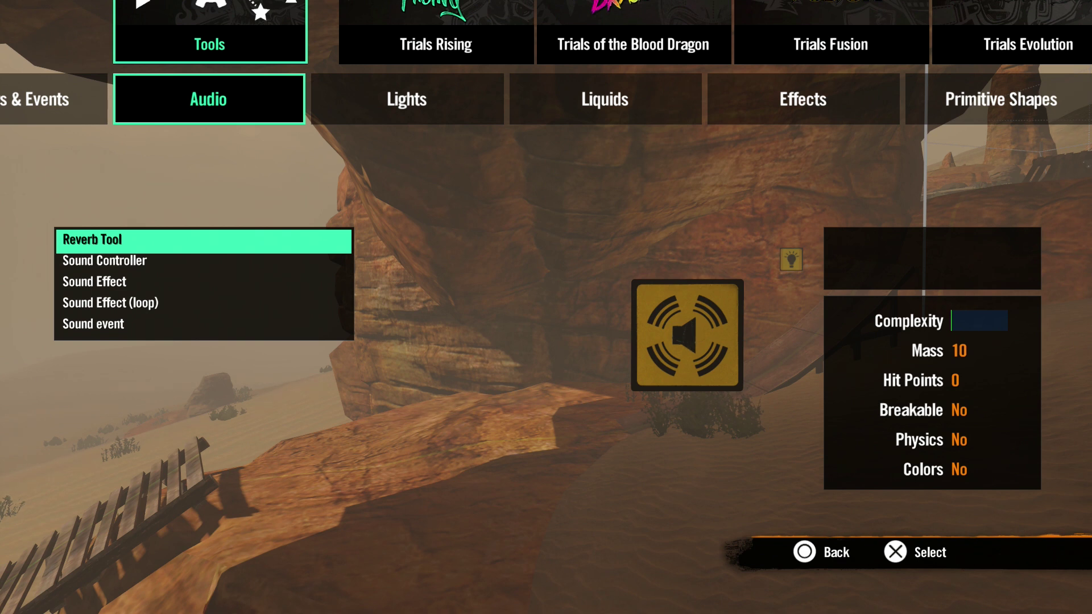
key("Return")
key("Return")
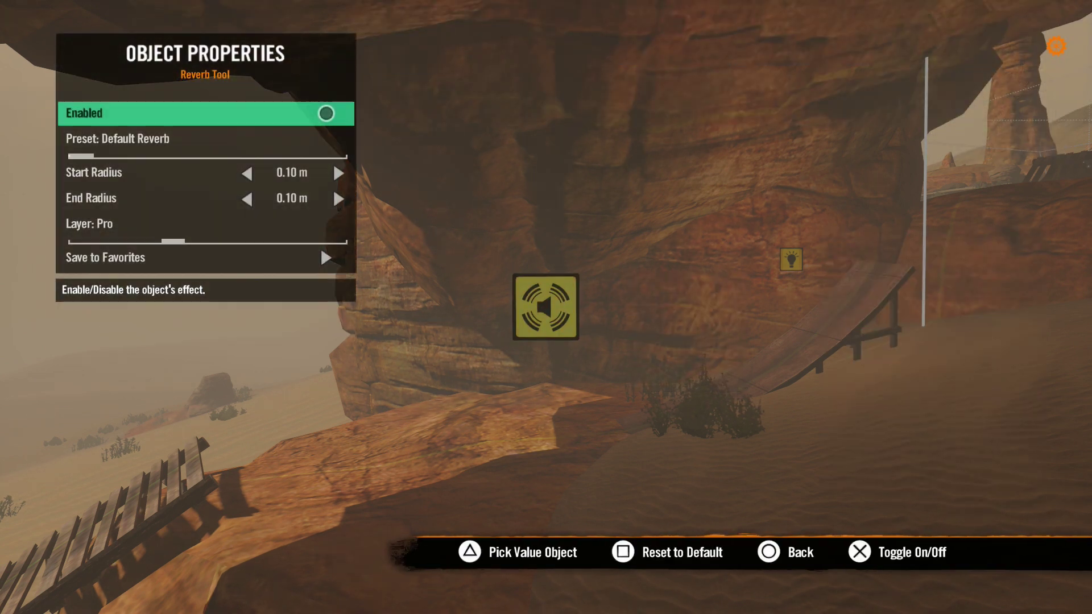
Change the reverb tool's preset to Indoor, Cave.
key("Down")
key("Right")
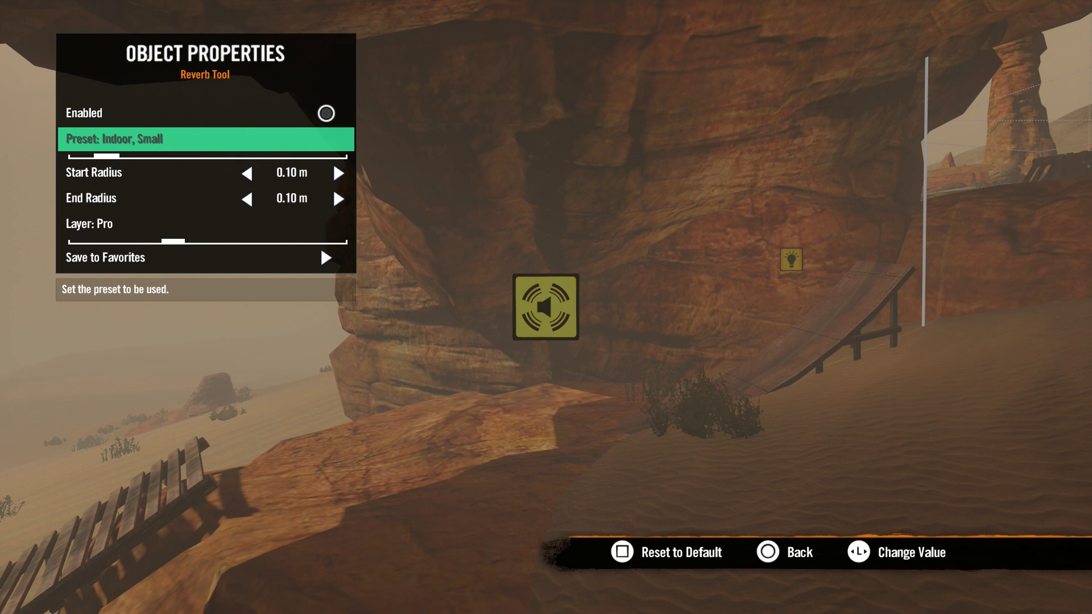
key("Right")
key("Right")
key("Right")
key("Right")
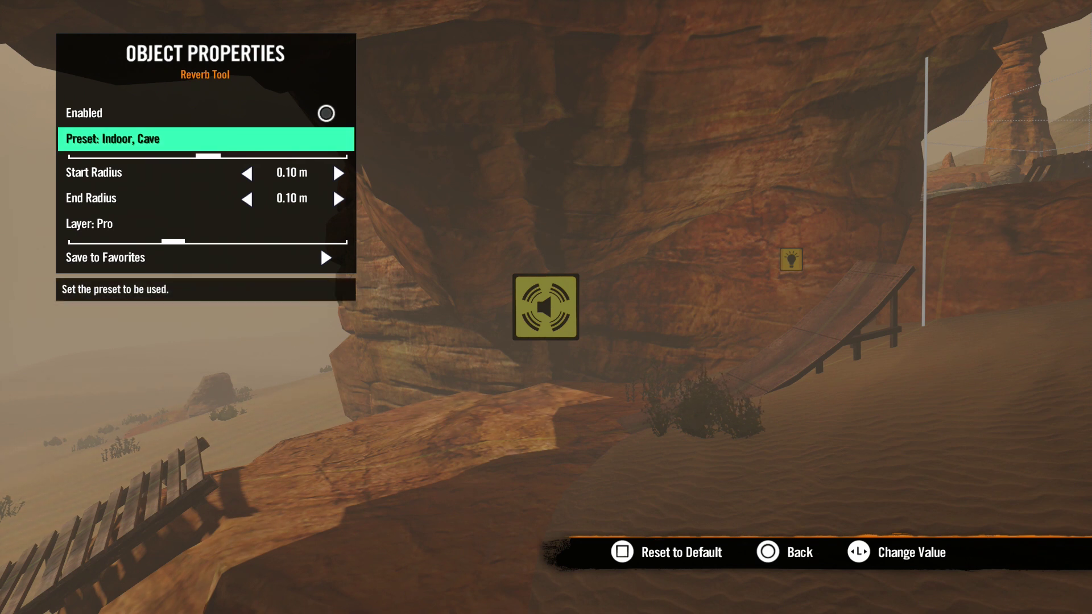
key("Right")
key("Right")
key("Right")
key("Right")
key("Right")
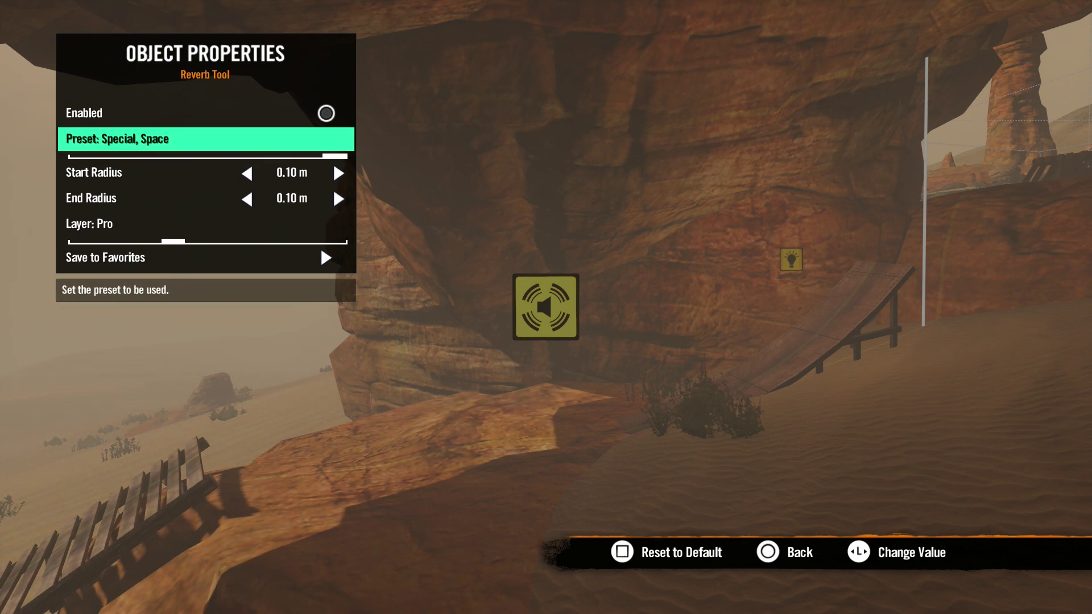
key("Left")
key("Left")
key("Left")
key("Left")
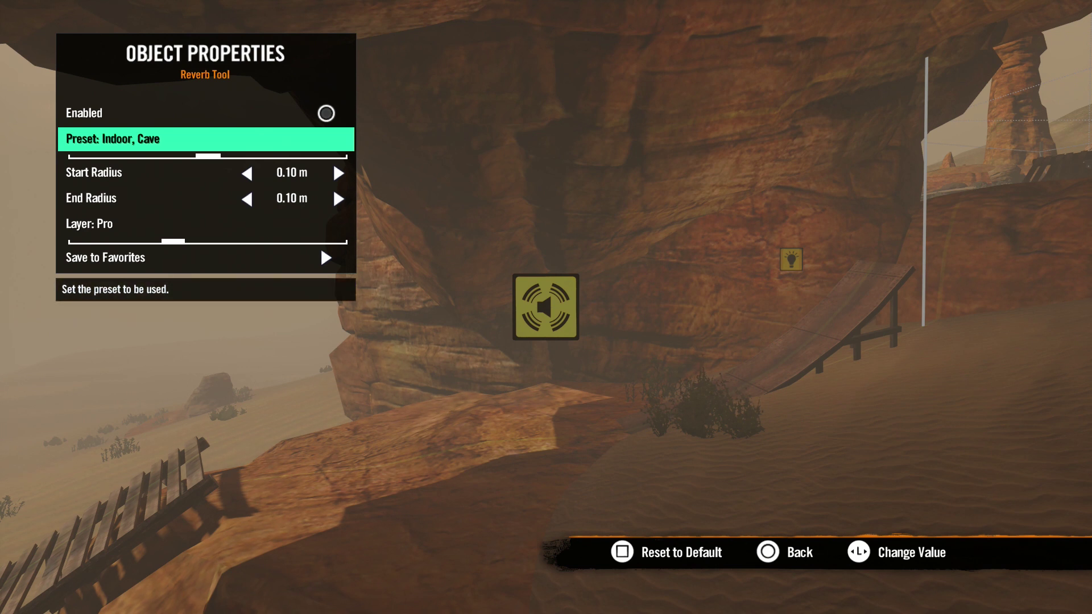
Set the reverb start radius to 2.86 m and end radius to 2.54 m.
key("Down")
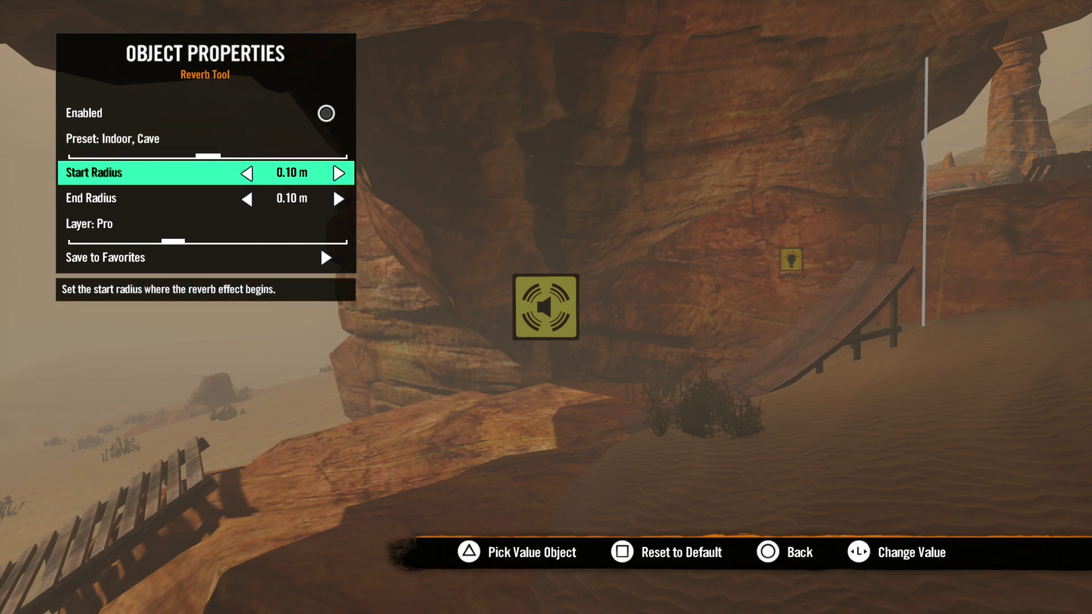
key("Right")
key("Right")
key("Right")
key("Right")
key("Right")
key("Right")
key("Right")
key("Right")
key("Right")
key("Right")
key("Right")
key("Right")
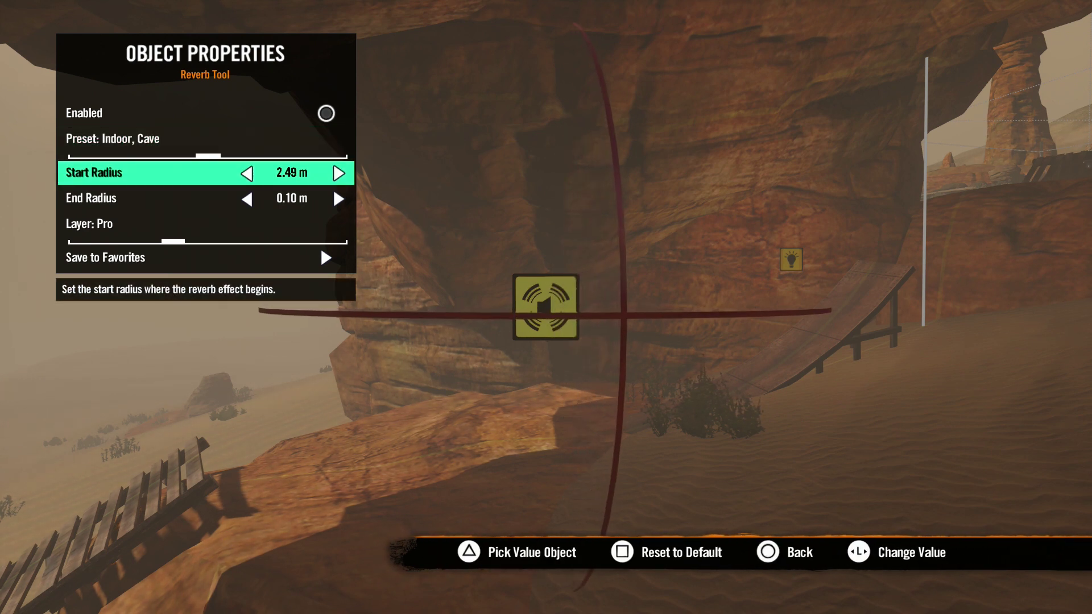
key("Down")
key("Right")
key("Right")
key("Right")
key("Right")
key("Right")
key("Right")
key("Right")
key("Right")
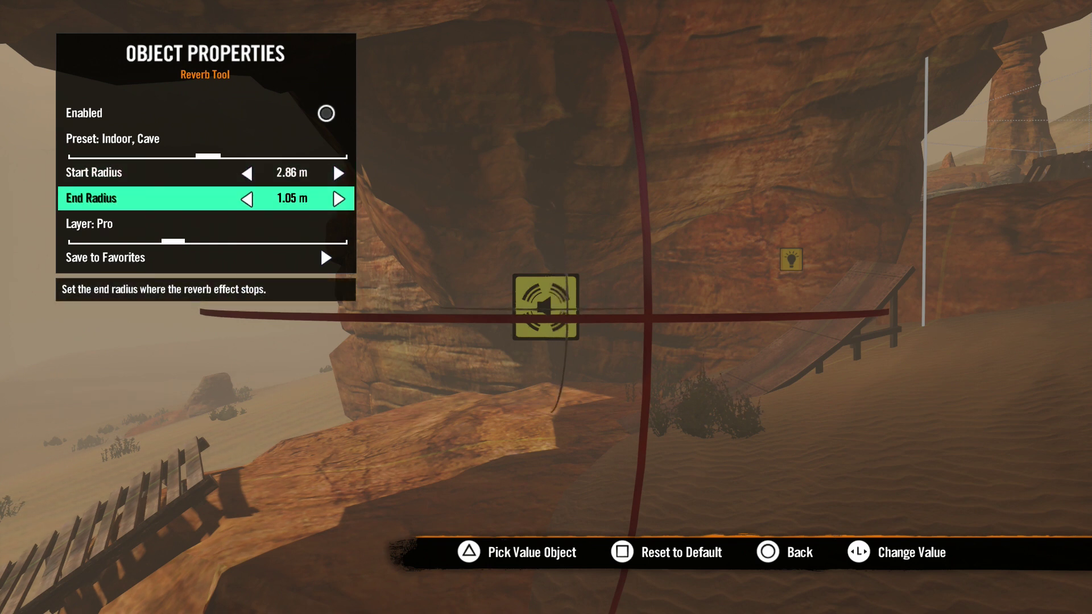
key("Right")
key("Right")
key("Right")
key("Right")
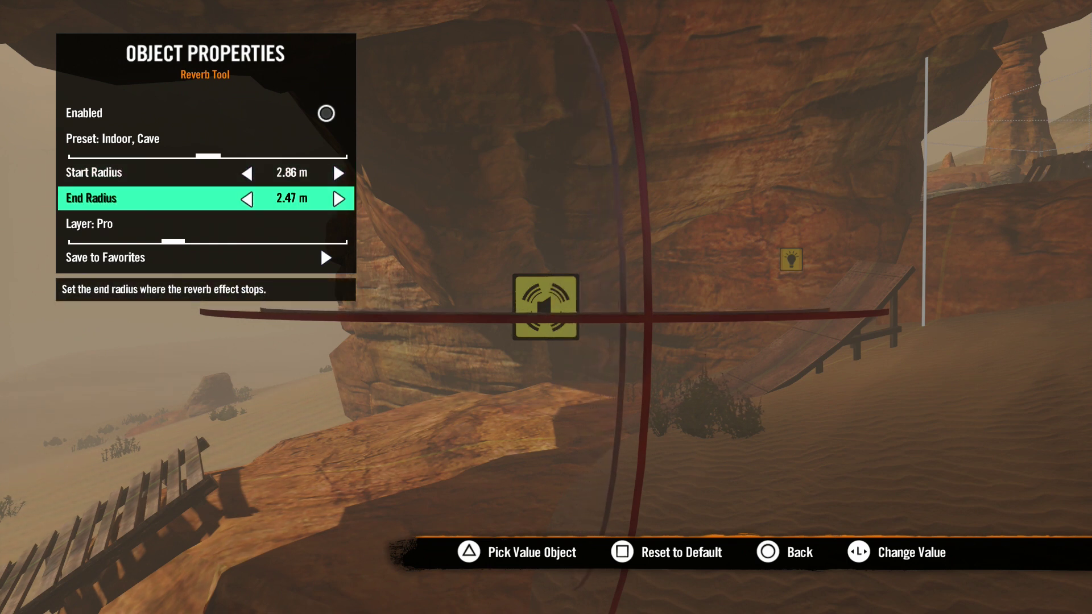
key("Up")
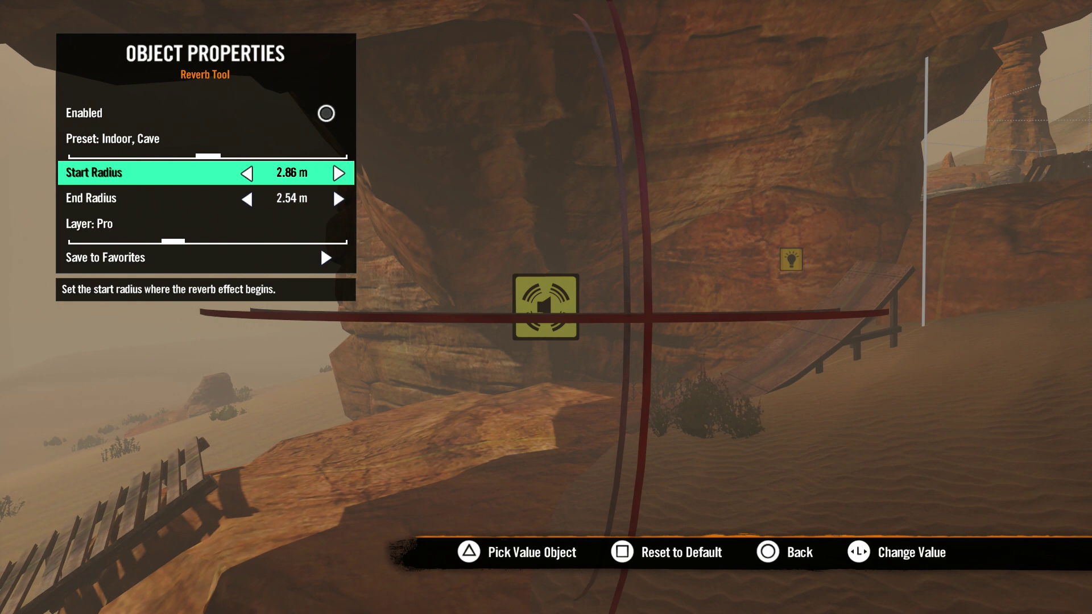
key("Down")
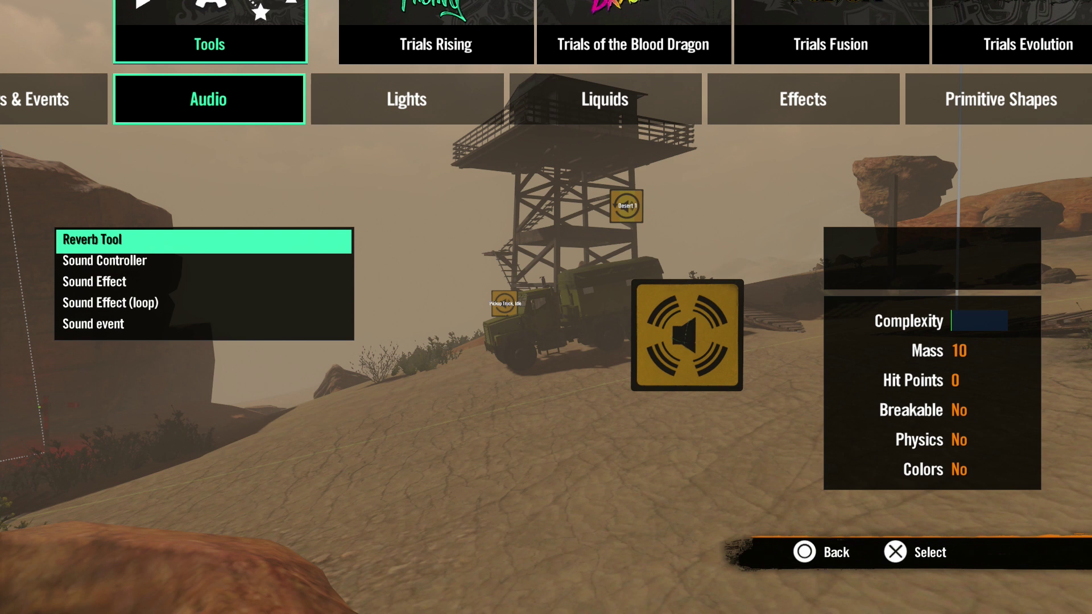
Place a Sound Controller beside the pickup truck under the watchtower and show its properties.
key("Down")
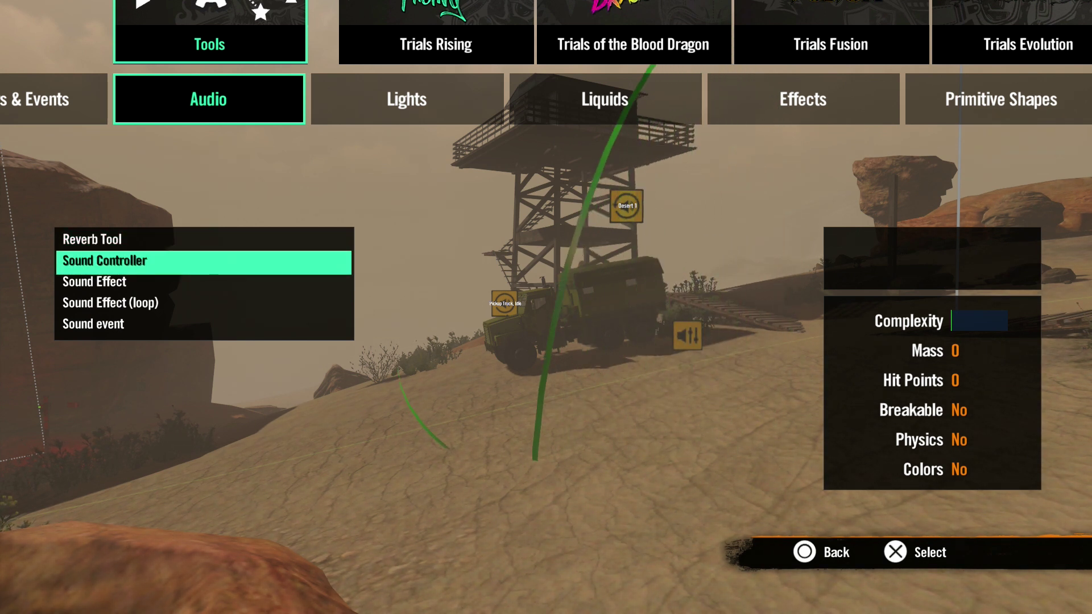
key("Return")
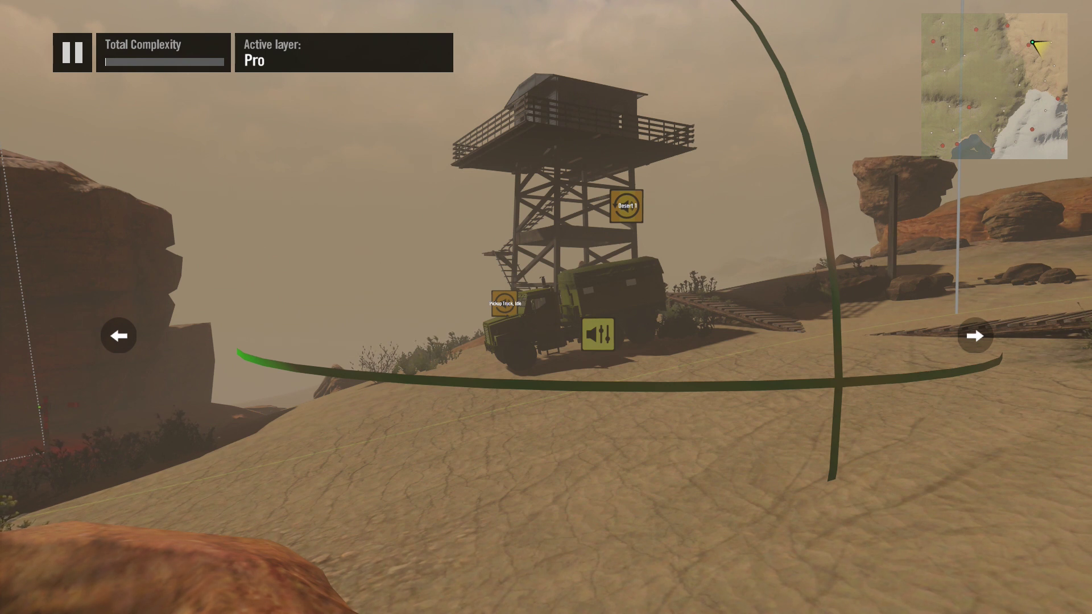
key("Return")
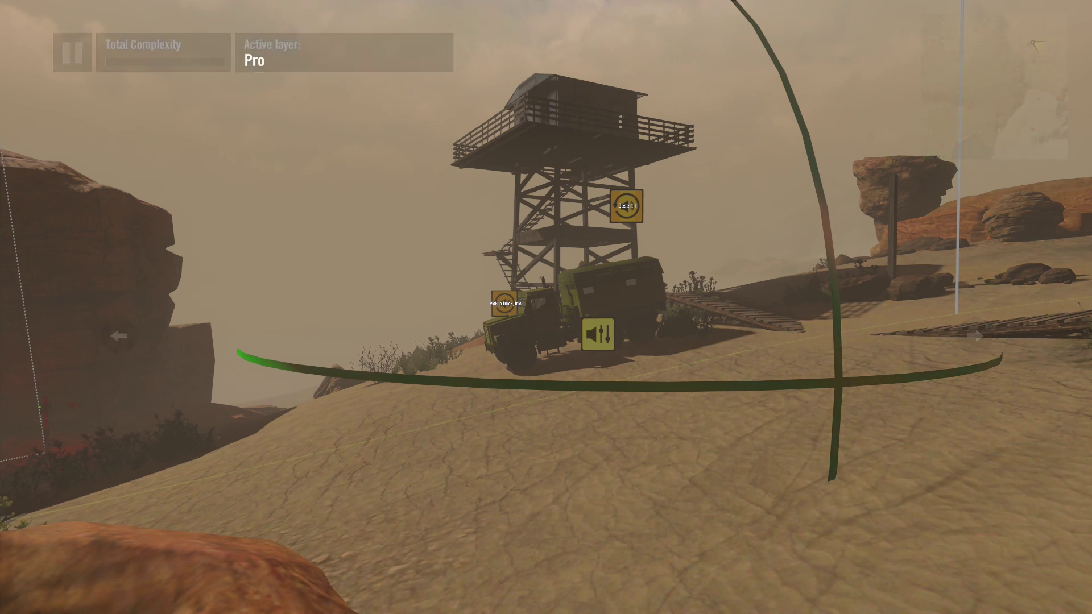
Widen the sound controller's start radius from 10.00 m to 11.68 m.
key("Down")
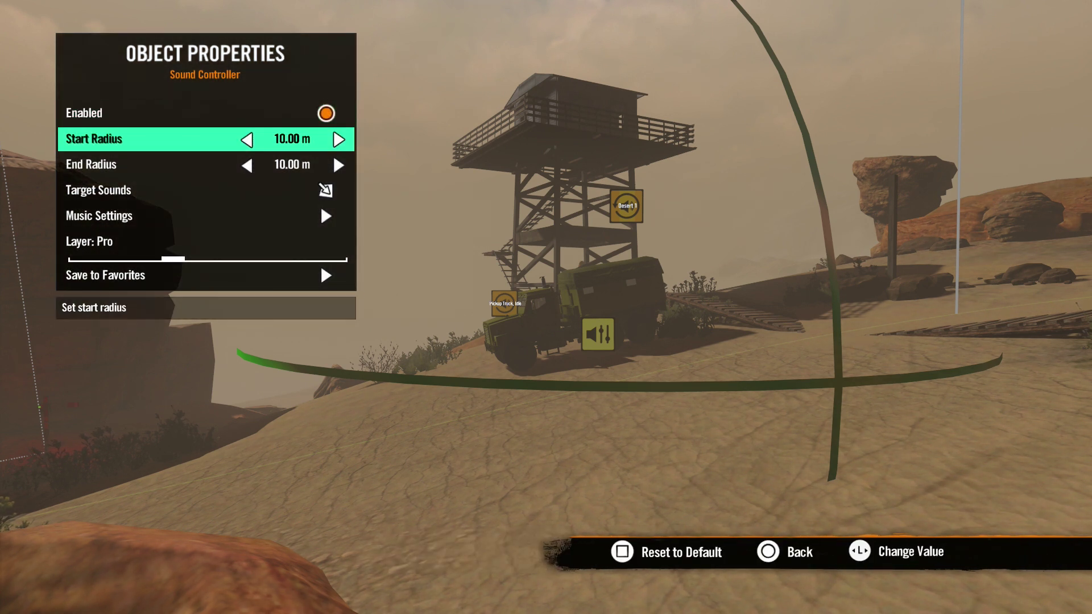
key("Down")
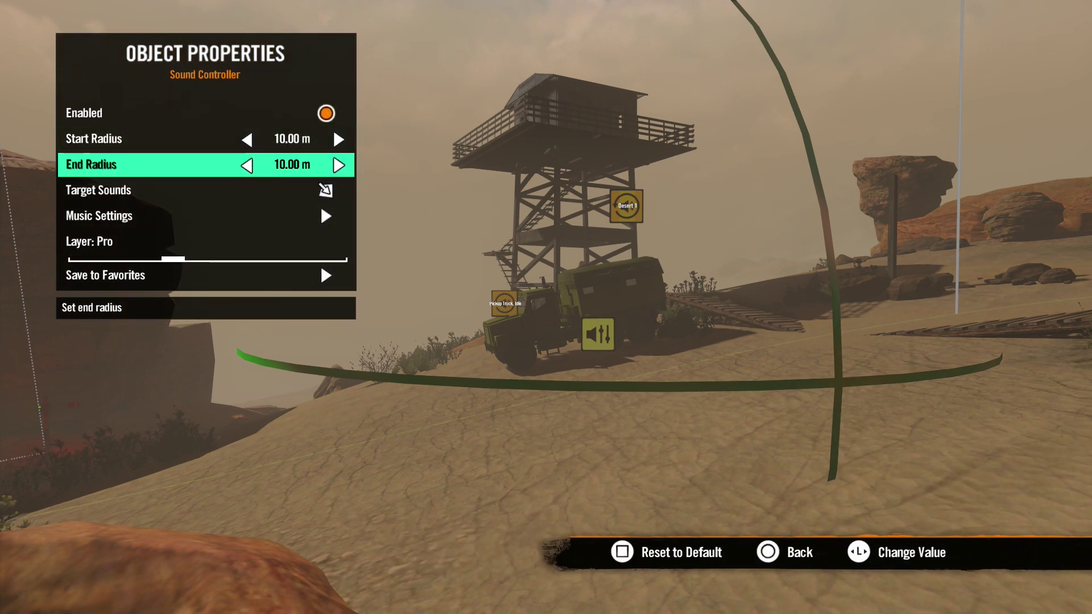
key("Up")
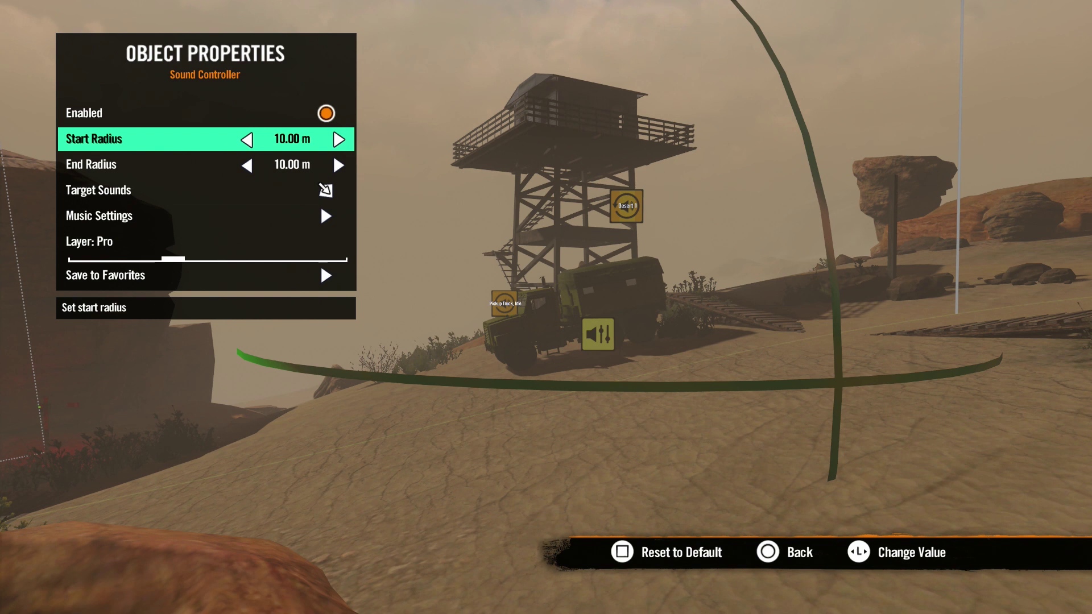
key("Right")
key("Right")
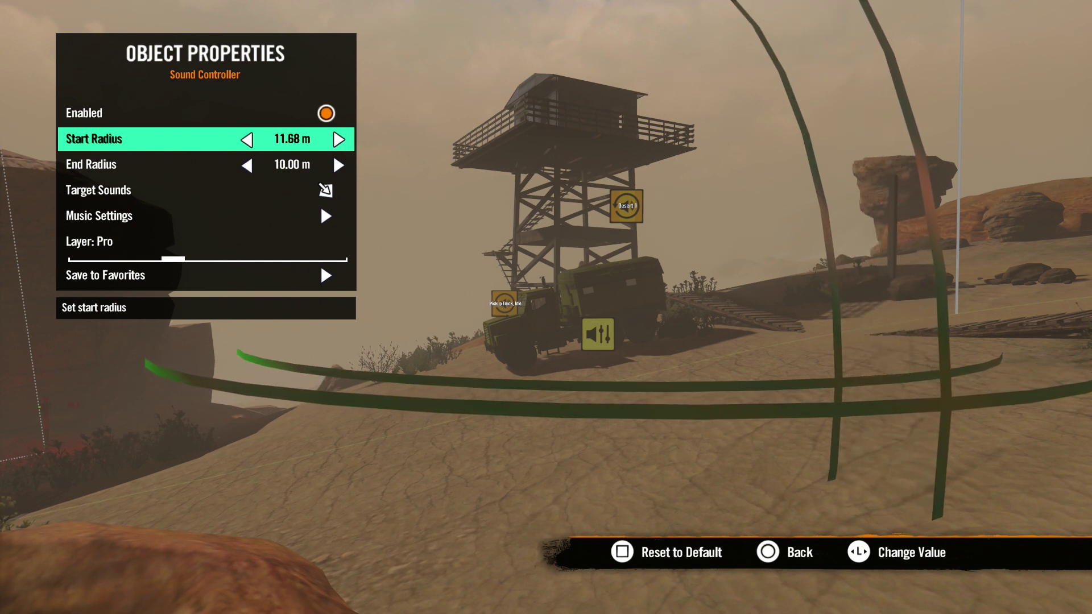
key("Down")
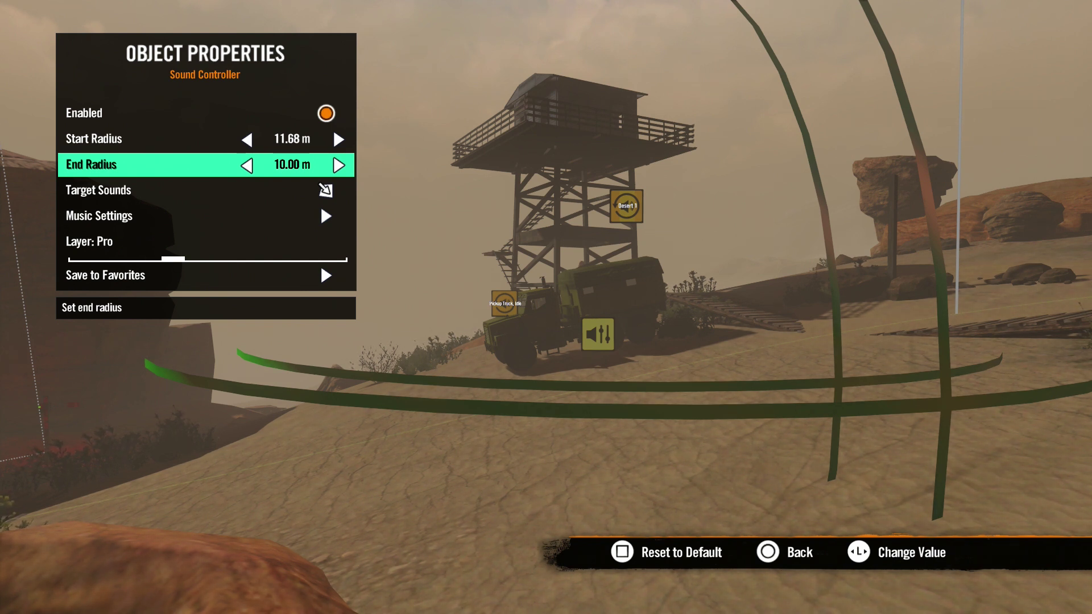
key("Down")
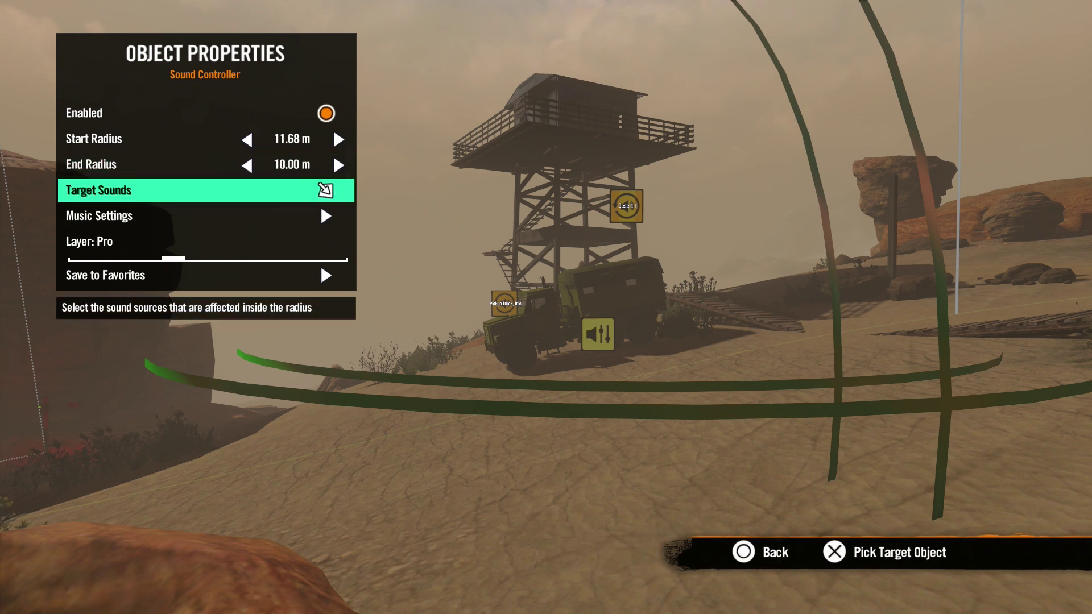
Make the sound controller target the Desert 1 and Pickup Truck sounds.
key("Return")
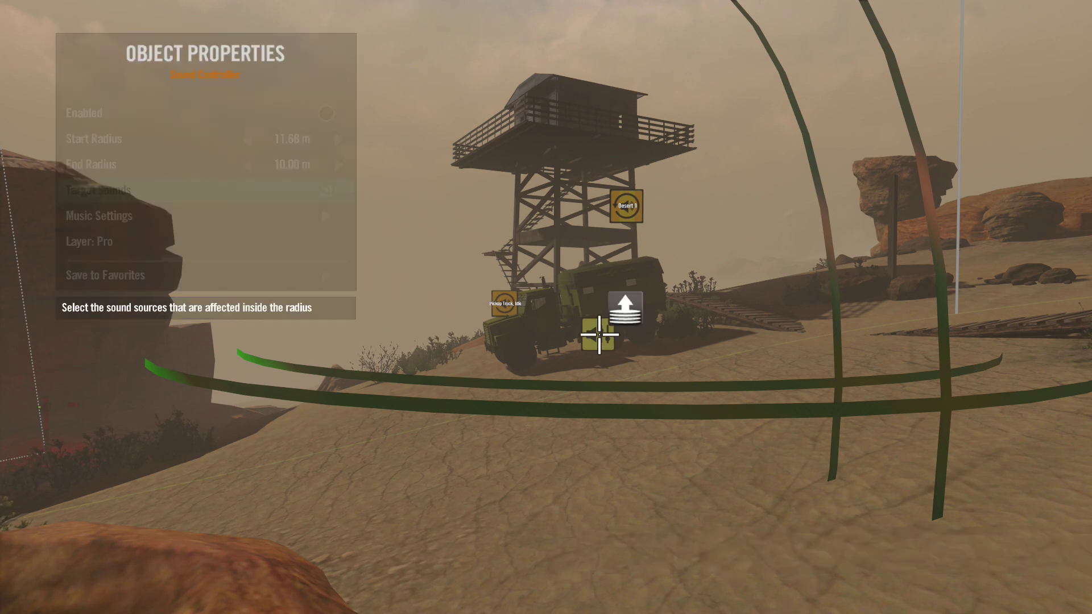
left_click(634, 205)
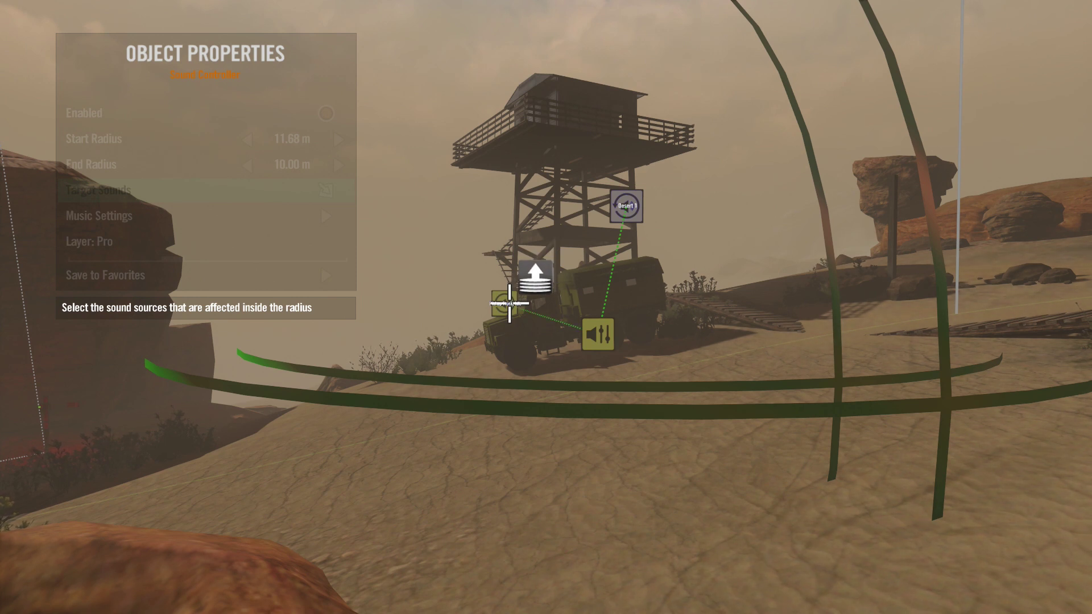
key("Escape")
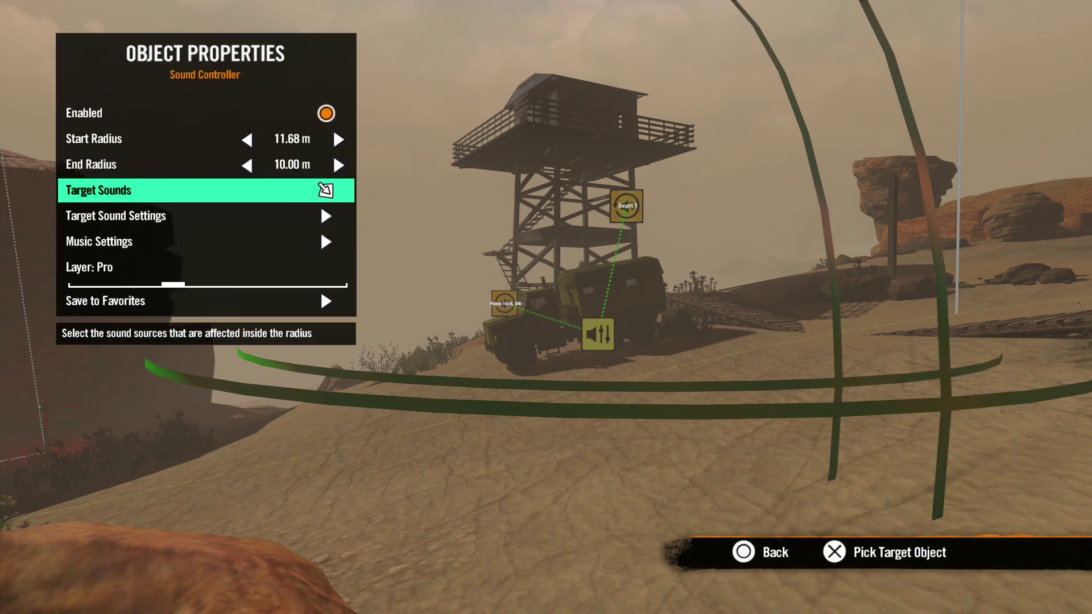
Mute Desert 1 and Pickup Truck, Idle to 0% volume, then start a test ride.
key("Down")
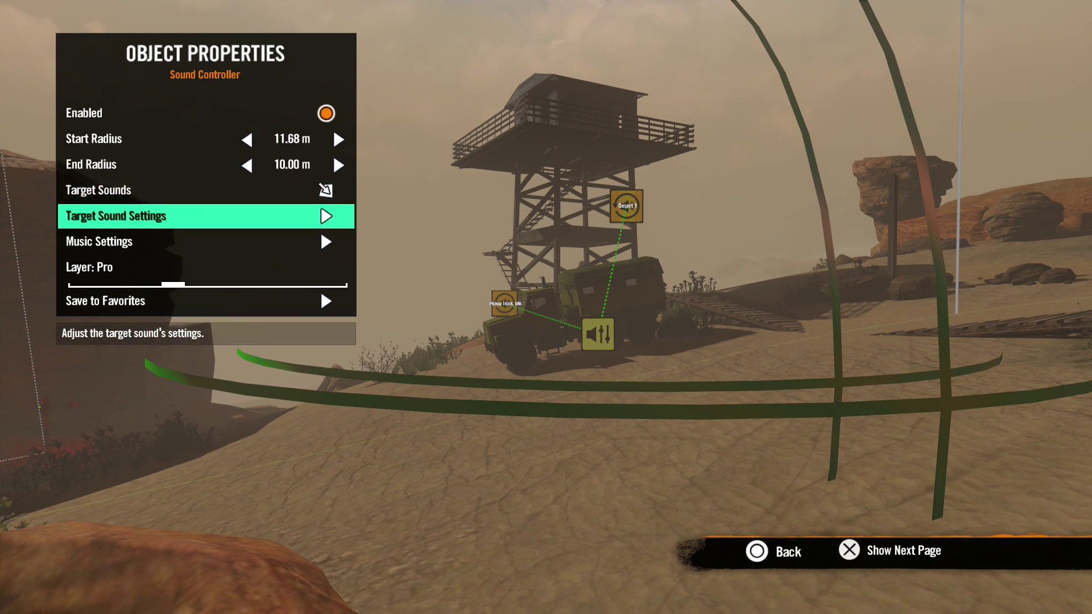
key("Return")
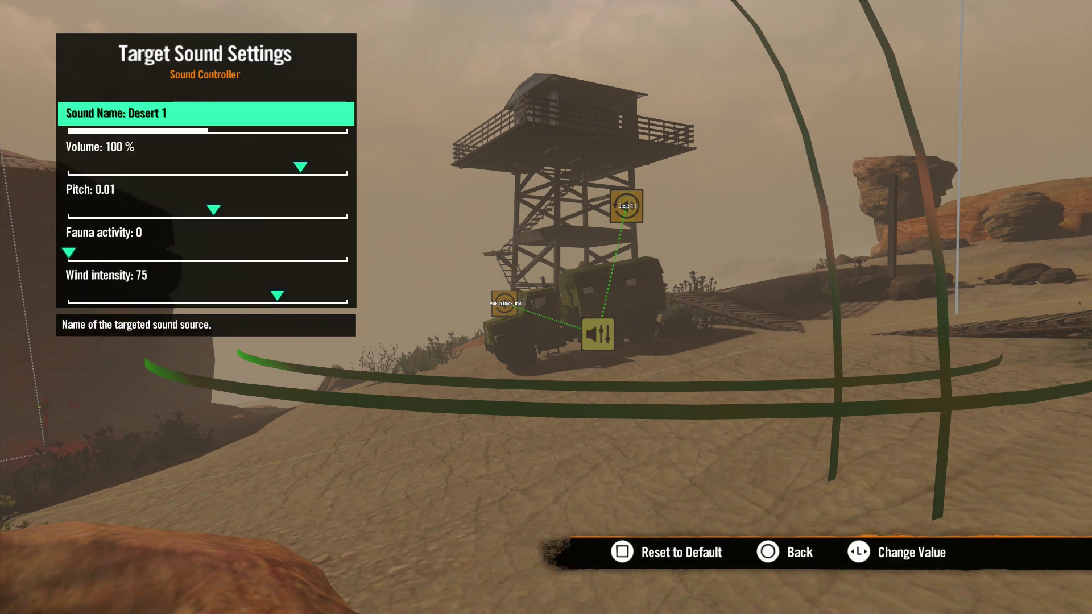
key("Right")
key("Left")
key("Down")
key("Left")
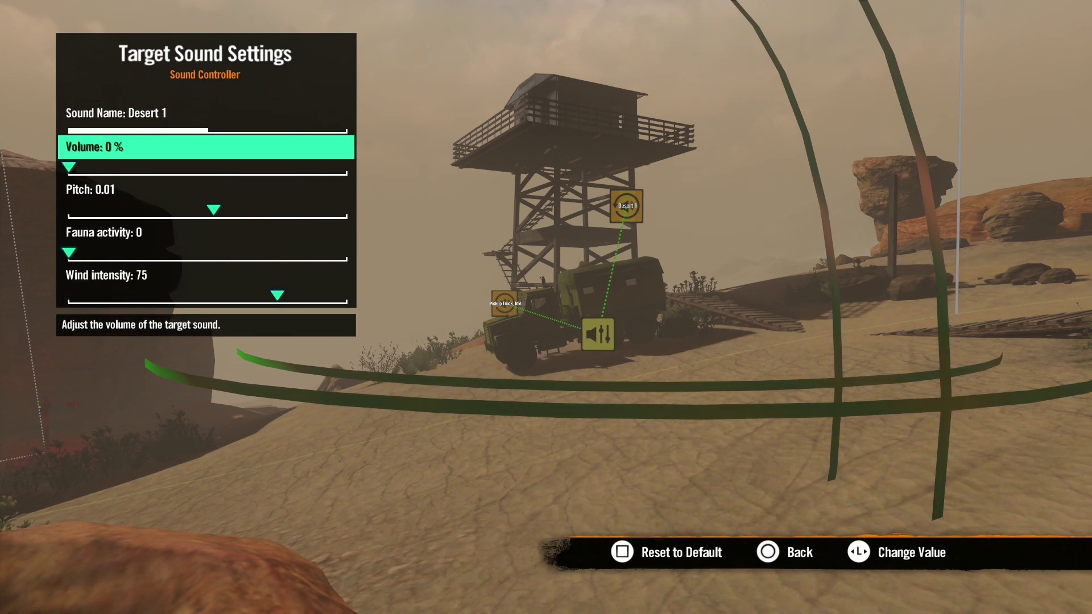
key("Up")
key("Right")
key("Down")
key("Left")
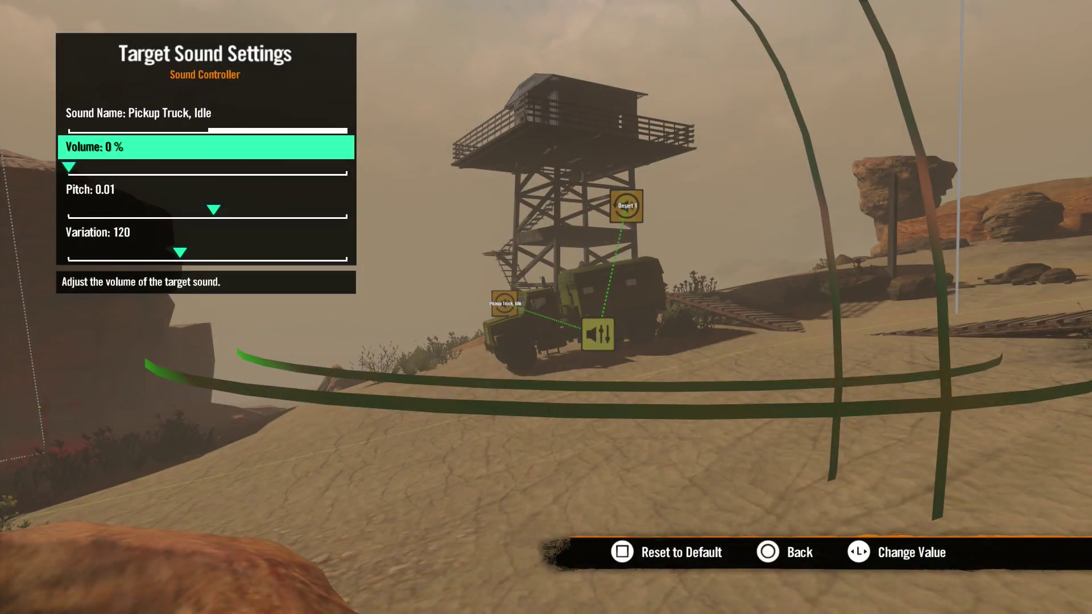
End the test ride and close Target Sound Settings, back to the Sound Controller properties.
key("Escape")
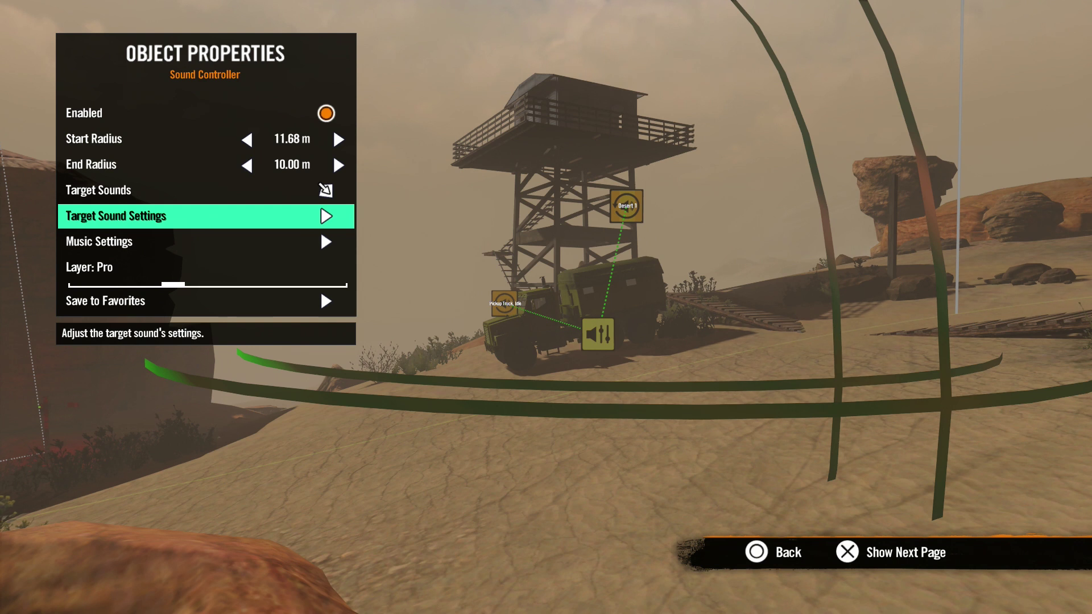
Lower the sound controller's Music Settings volume to 0.
key("Down")
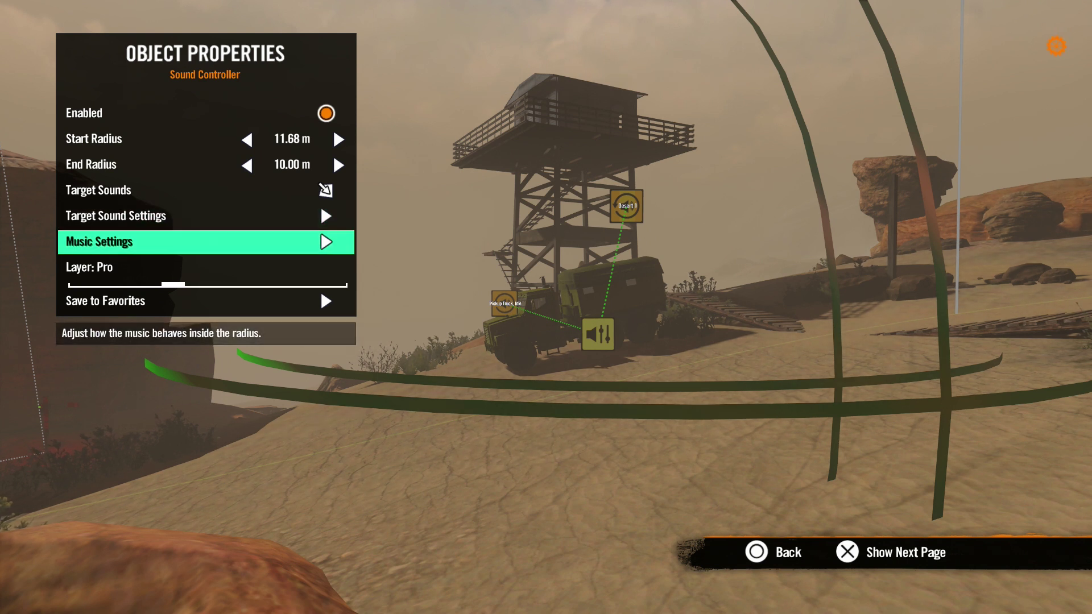
key("Return")
key("Left")
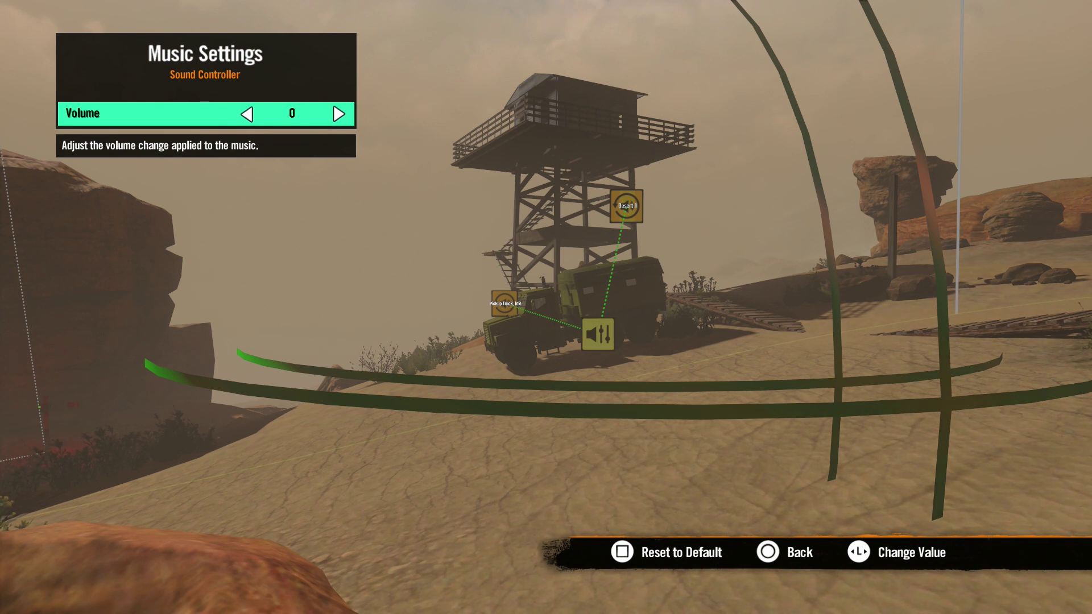
key("Right")
key("Left")
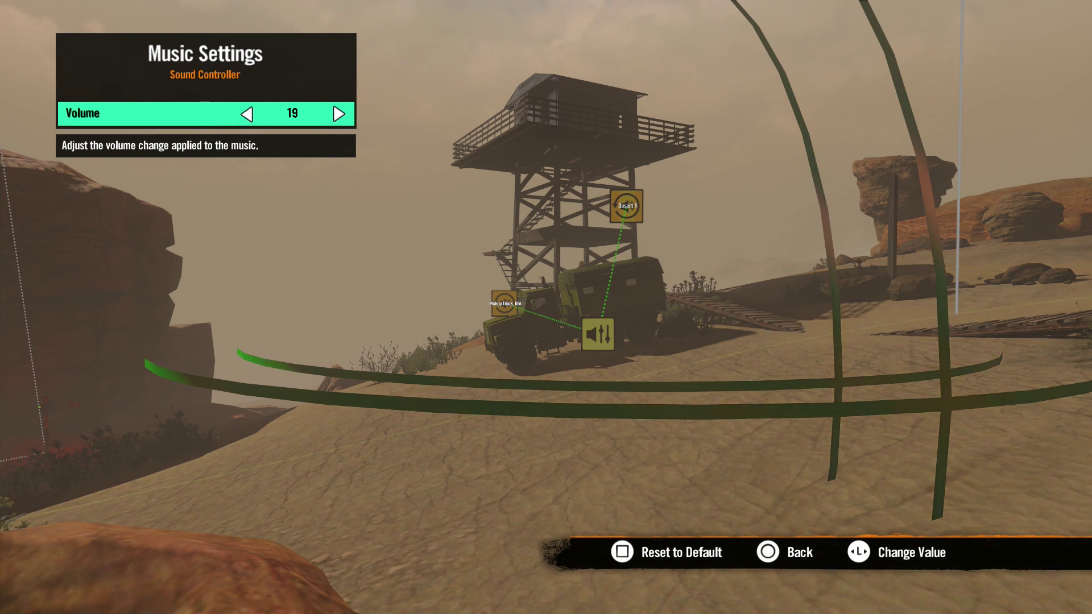
key("Left")
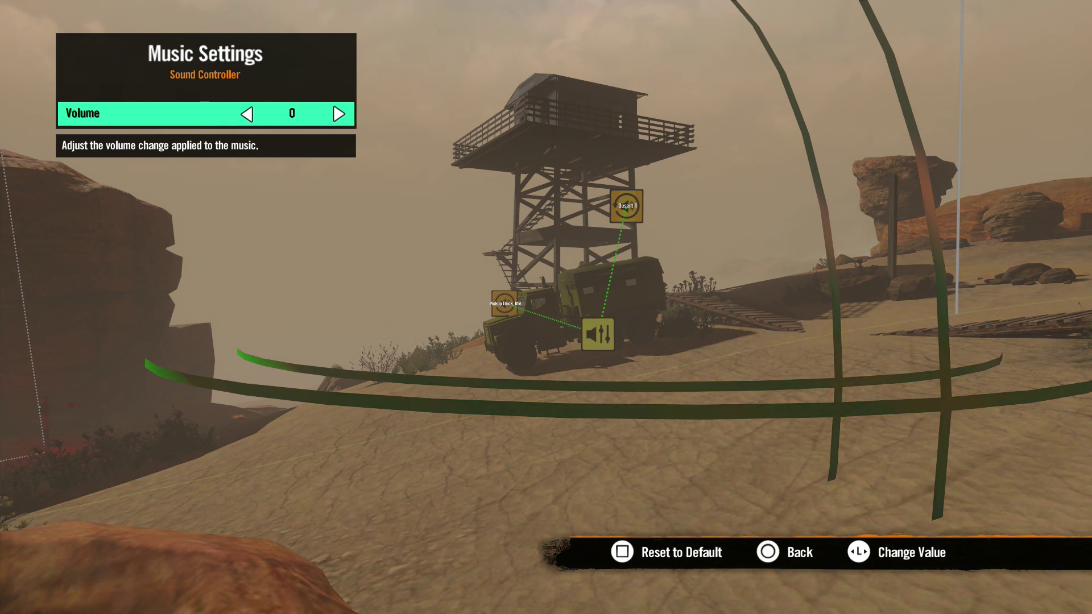